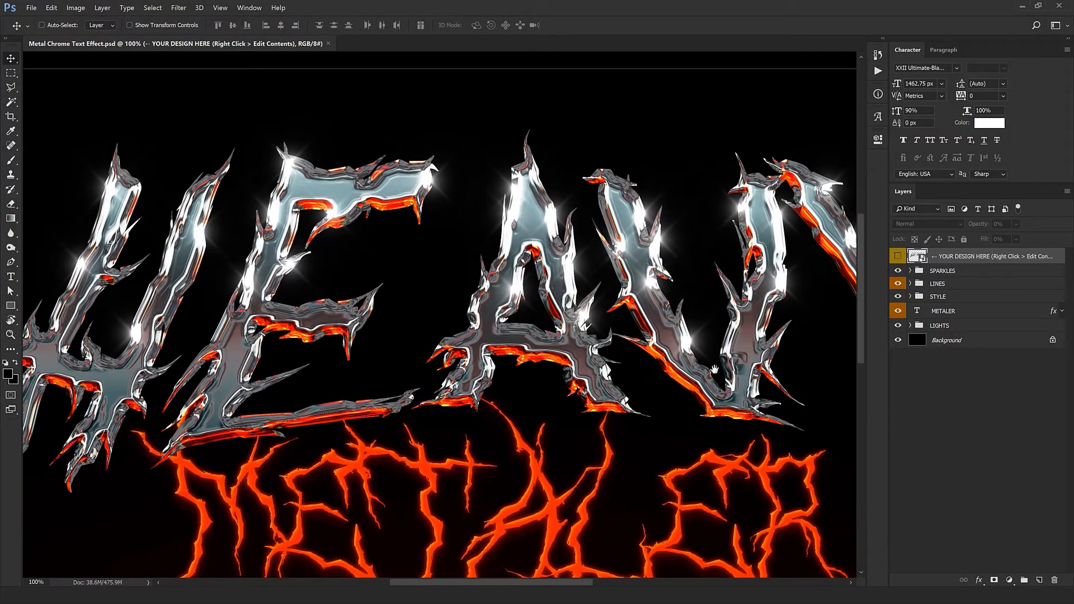
{"action": "left_click_drag", "start_coordinate": [714, 369], "coordinate": [514, 386]}
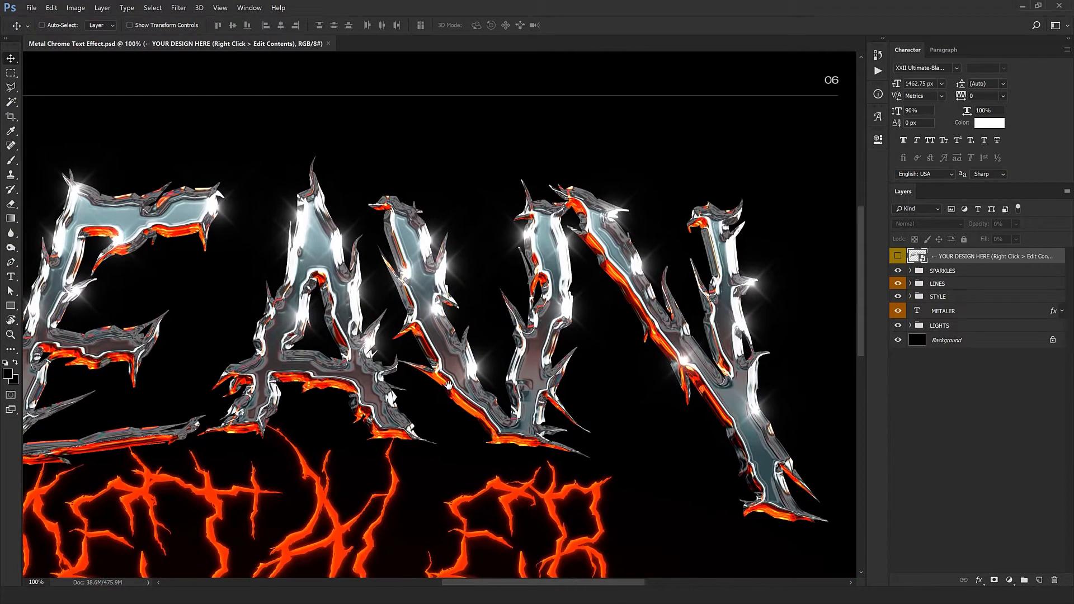
{"action": "left_click_drag", "start_coordinate": [357, 432], "coordinate": [460, 351]}
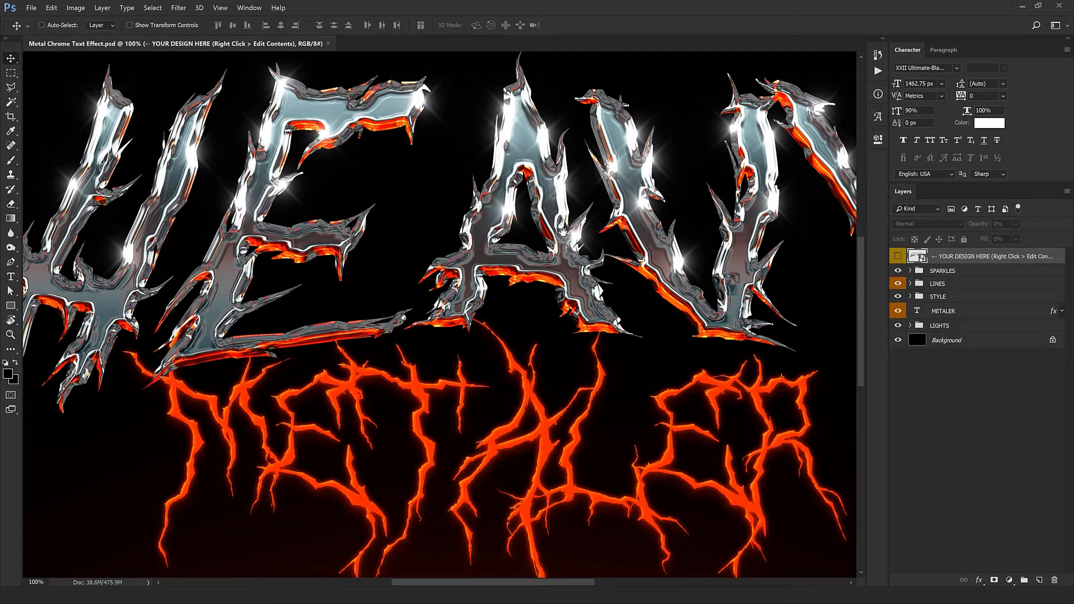
{"action": "key", "text": "ctrl+minus"}
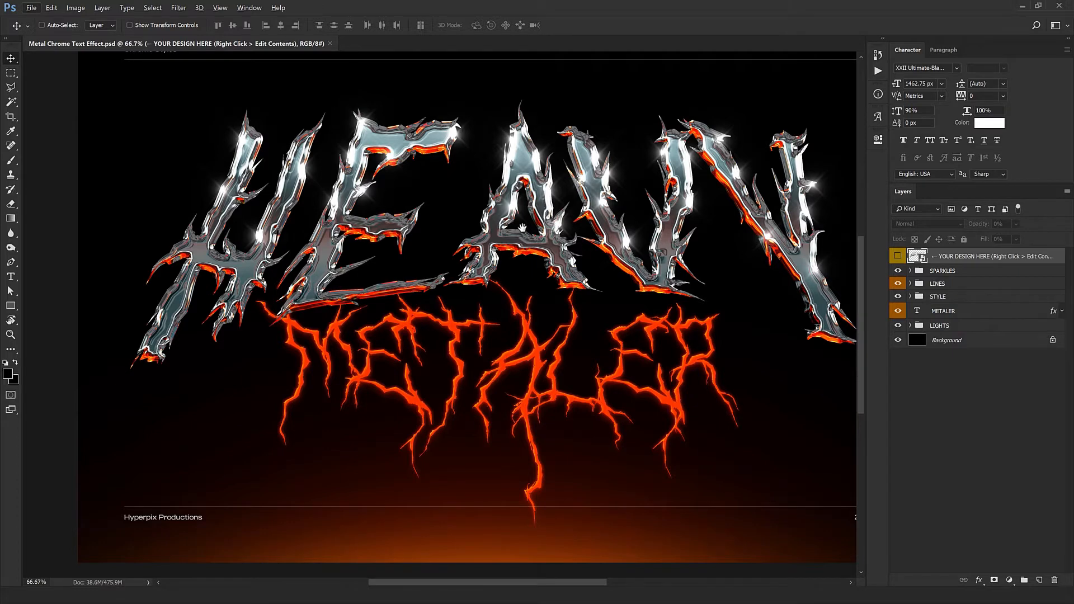
{"action": "left_click_drag", "start_coordinate": [522, 227], "coordinate": [514, 238]}
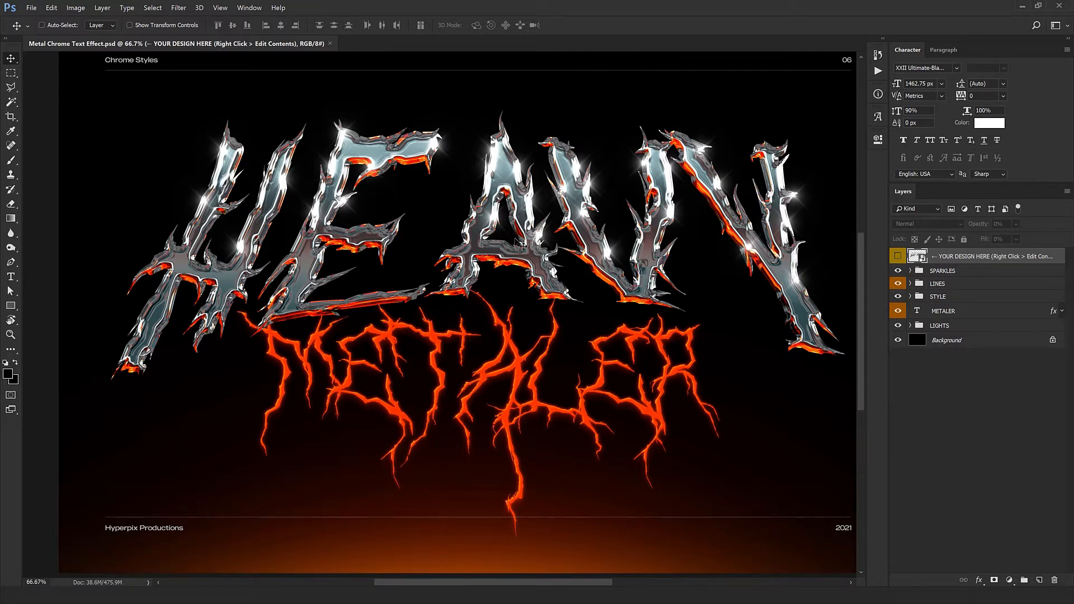
Step: Open the contents of the YOUR DESIGN HERE smart object, and the contents of the smart object of the same name nested inside it
{"action": "right_click", "coordinate": [956, 257]}
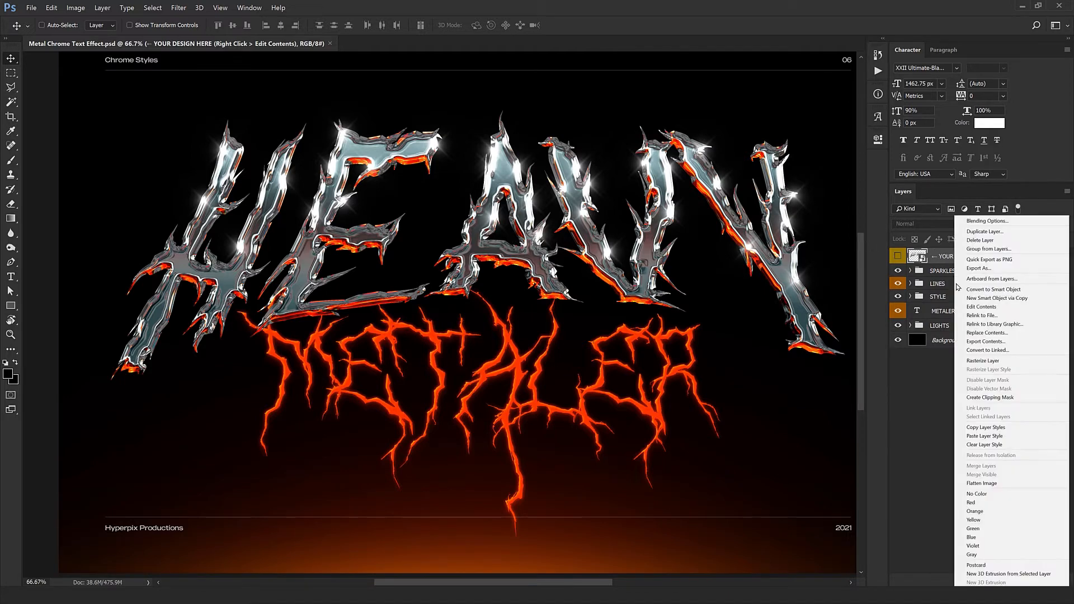
{"action": "left_click", "coordinate": [976, 304]}
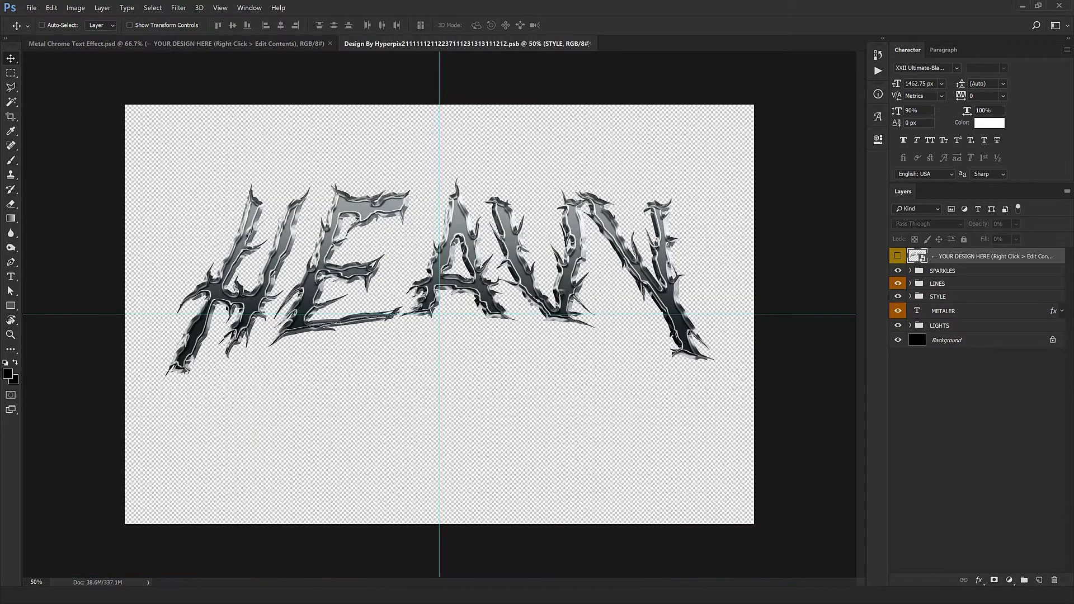
{"action": "left_click", "coordinate": [950, 258]}
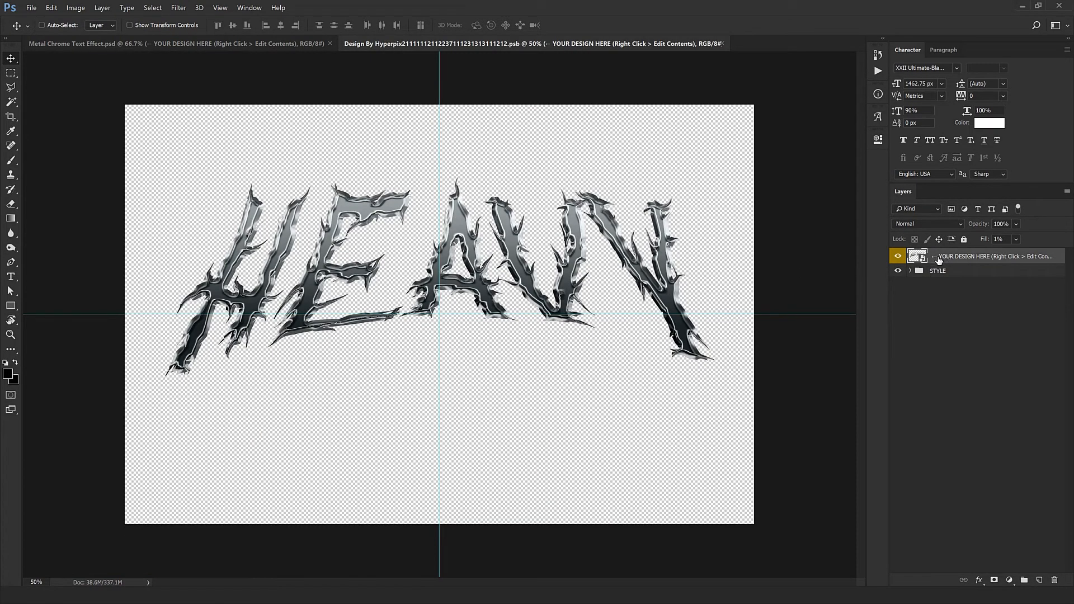
{"action": "right_click", "coordinate": [950, 258]}
{"action": "left_click", "coordinate": [965, 306]}
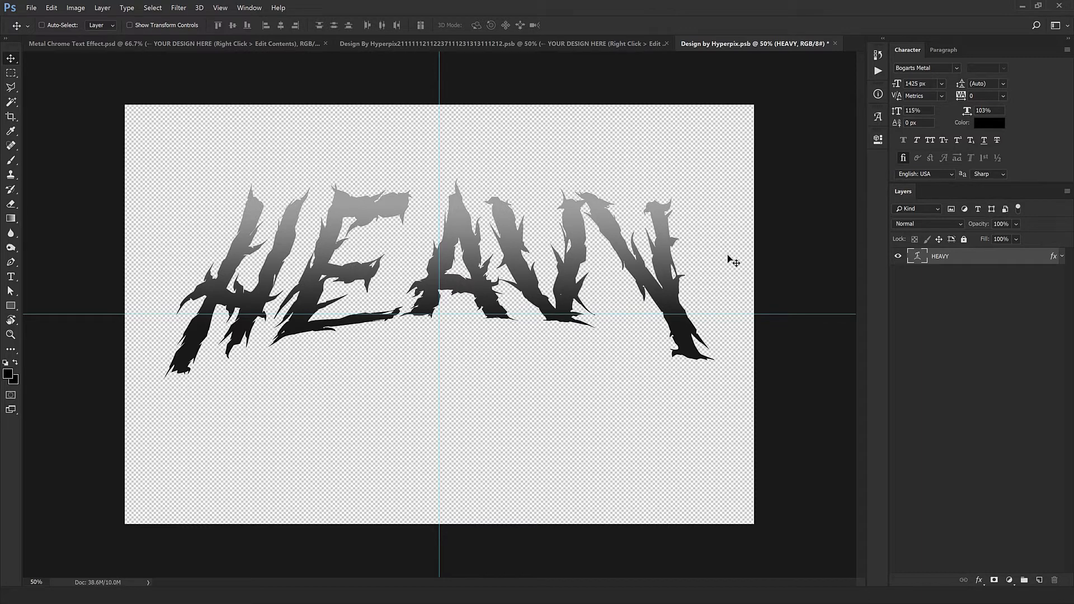
Step: Replace the HEAVY text with RYZEN
{"action": "double_click", "coordinate": [916, 257]}
{"action": "type", "text": "RYZEN"}
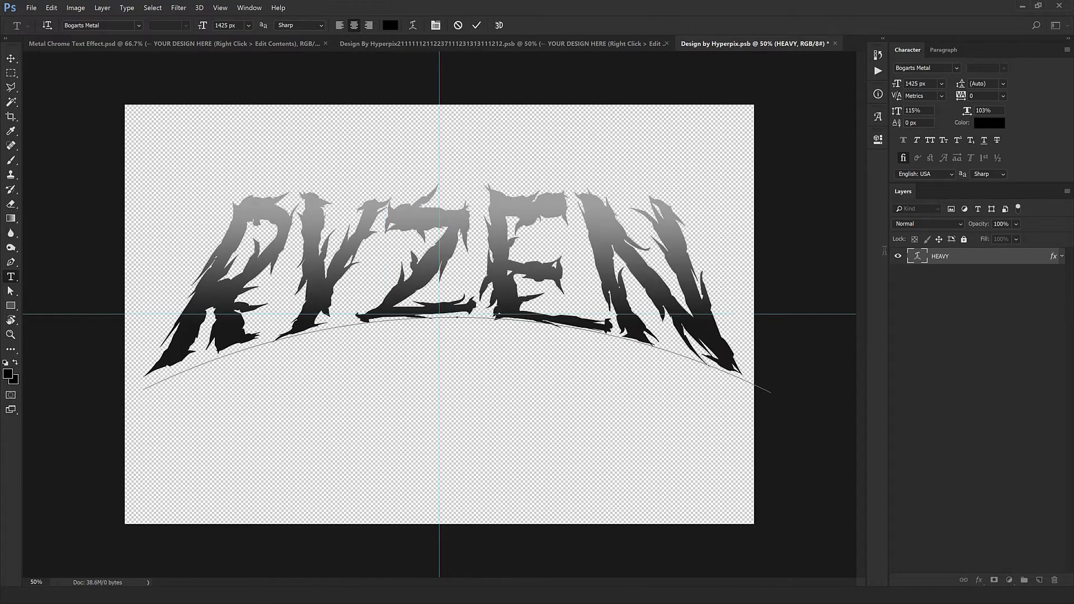
{"action": "key", "text": "ctrl+Return"}
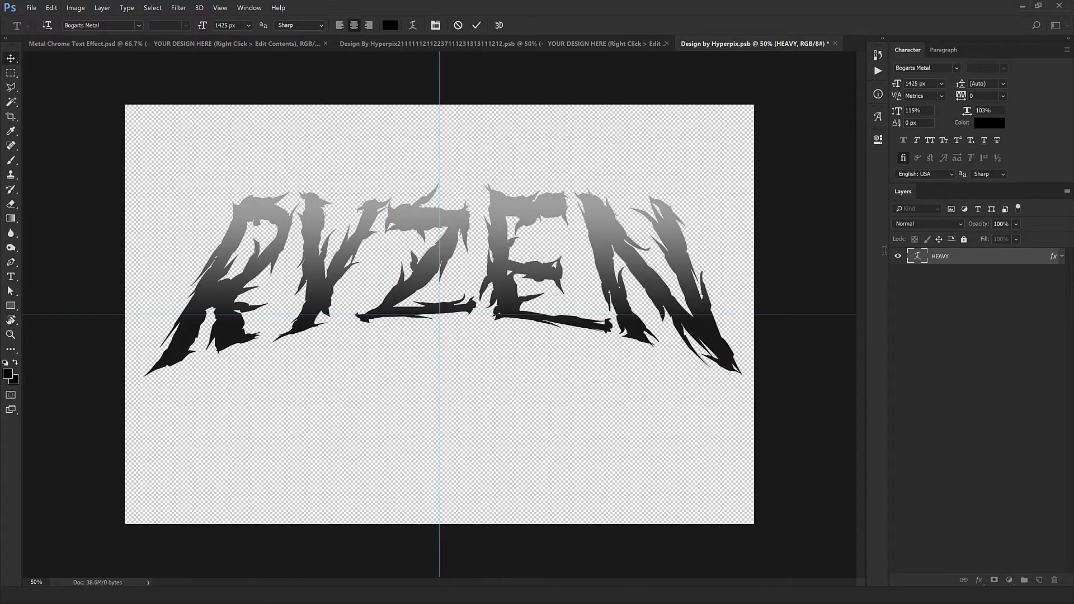
Step: Try the longer word HYPERPIX in place of the RYZEN text
{"action": "left_click", "coordinate": [485, 308]}
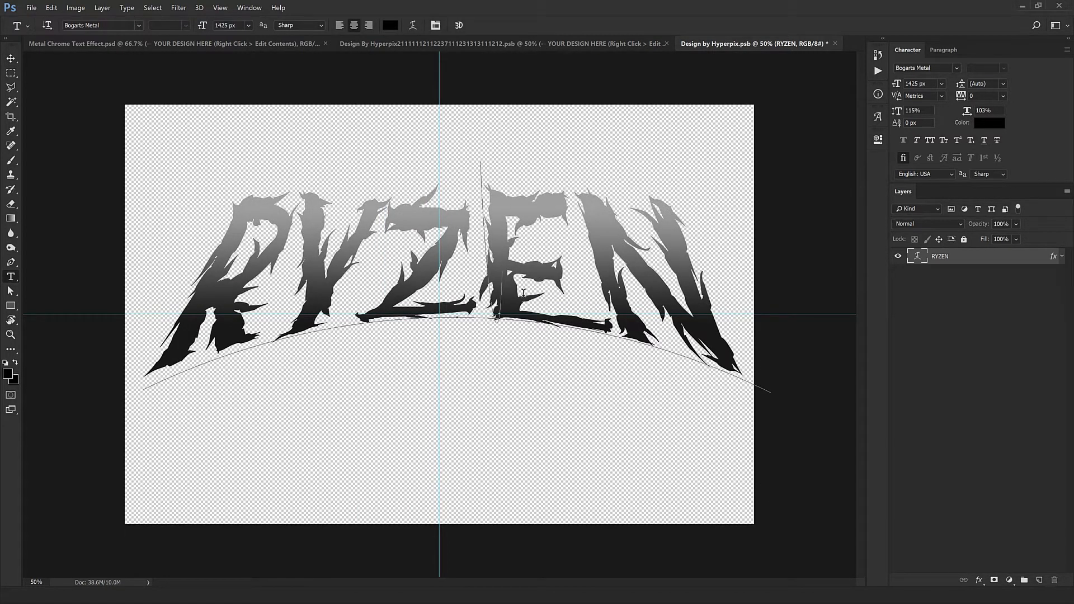
{"action": "key", "text": "ctrl+a"}
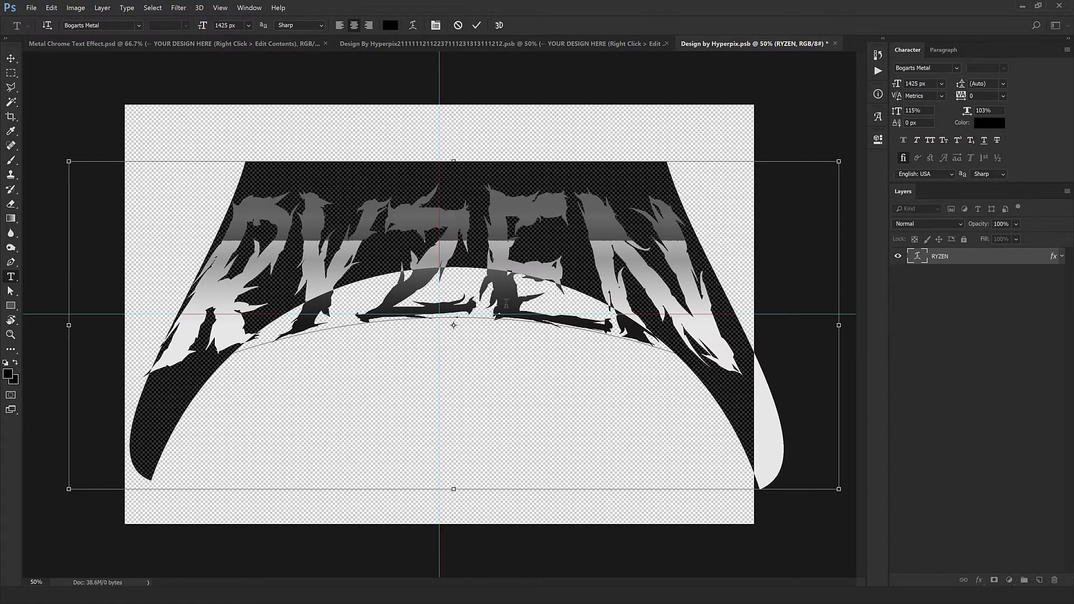
{"action": "type", "text": "HN"}
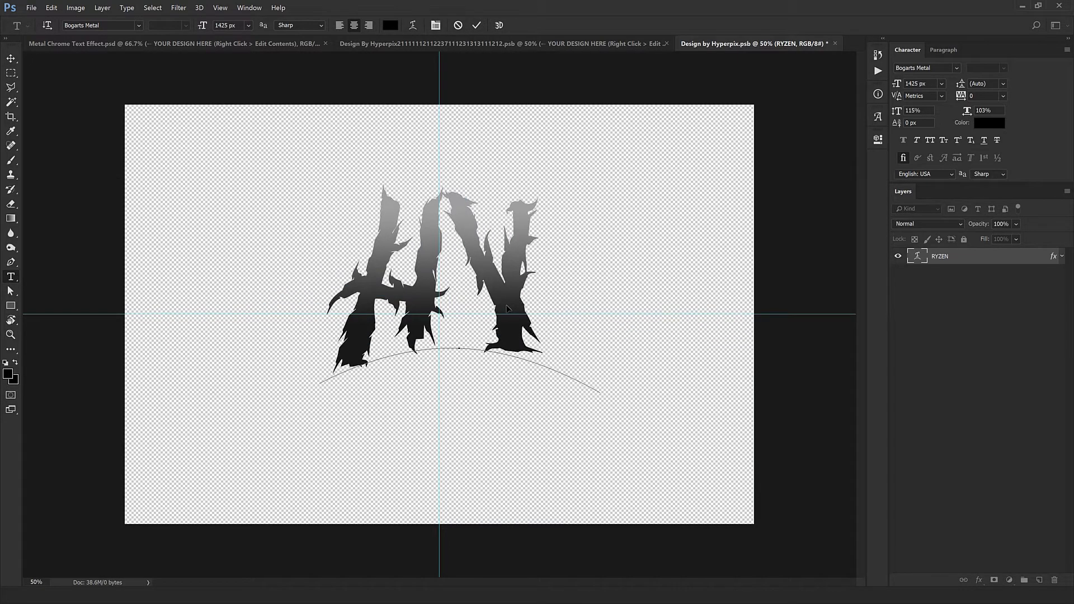
{"action": "type", "text": "PERPI"}
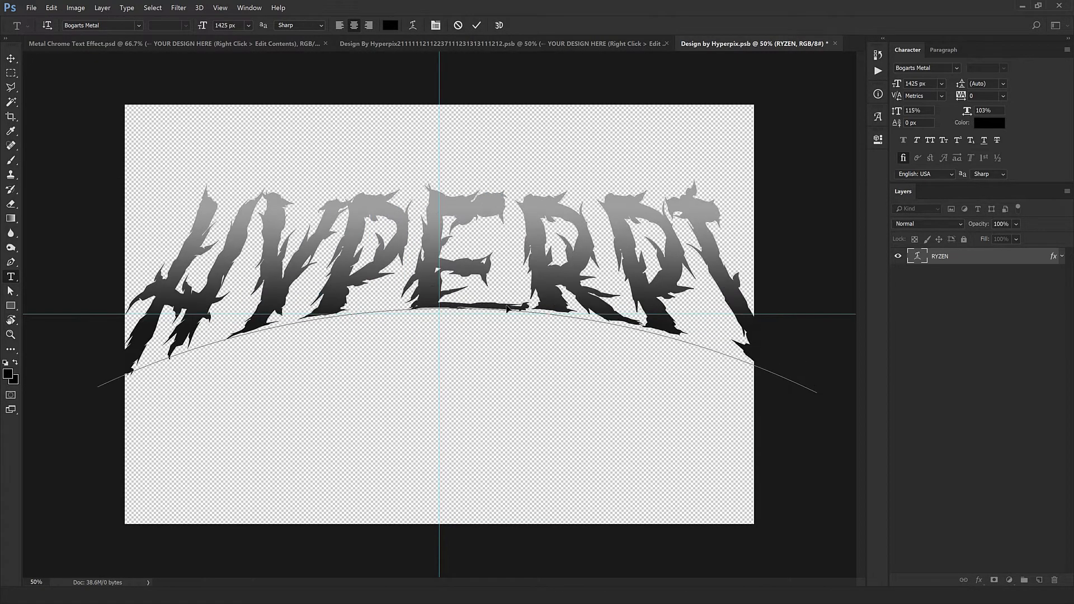
{"action": "type", "text": "X"}
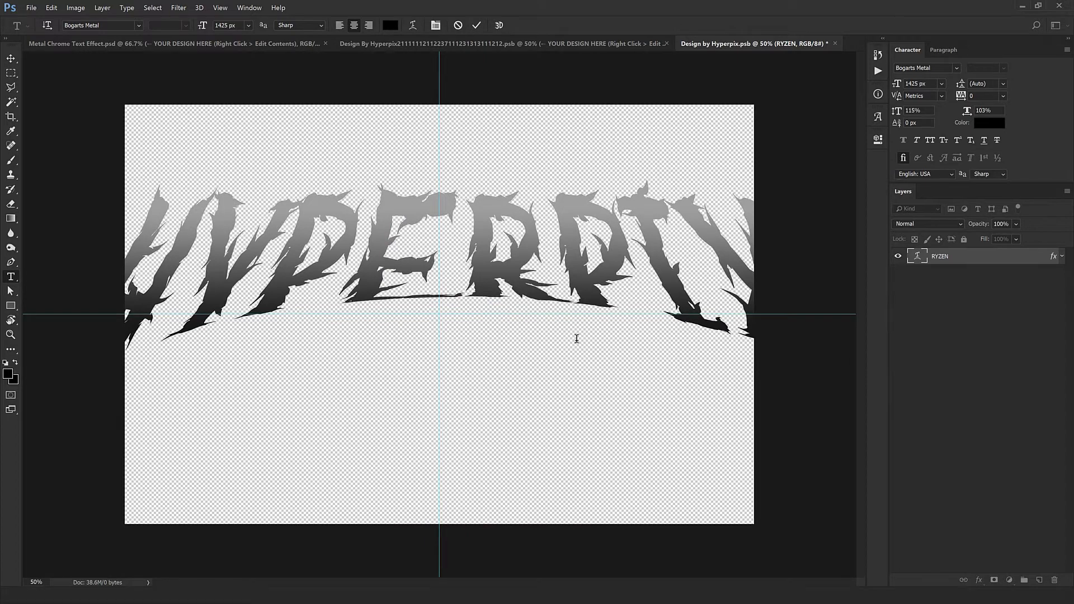
{"action": "key", "text": "ctrl+Return"}
Step: Scale the HYPERPIX text down to about 75% and centre it so it fits within the canvas
{"action": "key", "text": "ctrl+t"}
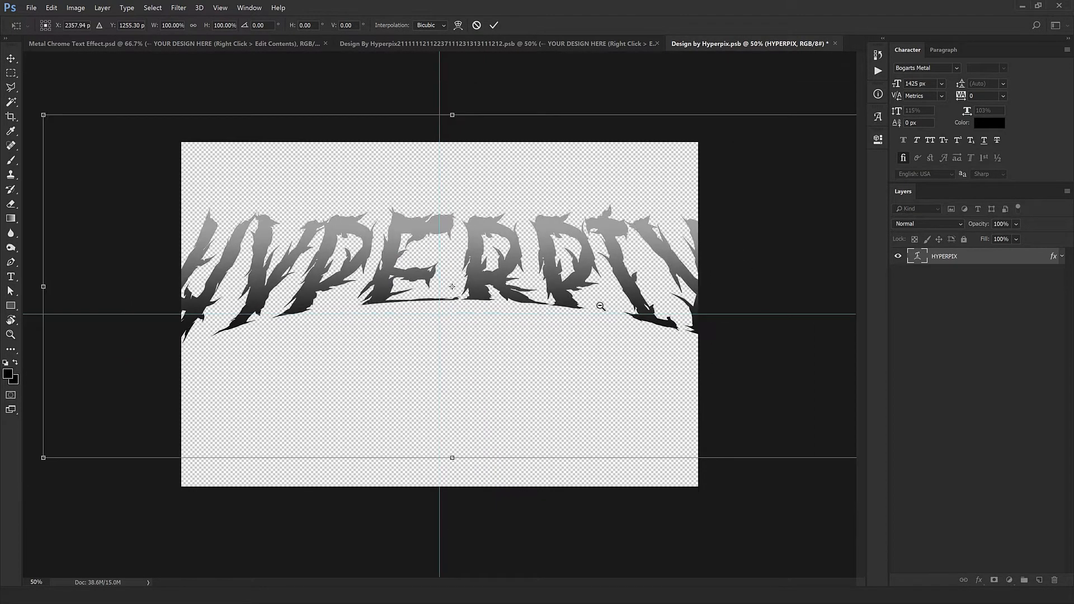
{"action": "key", "text": "ctrl+minus"}
{"action": "left_click_drag", "start_coordinate": [781, 431], "coordinate": [692, 413]}
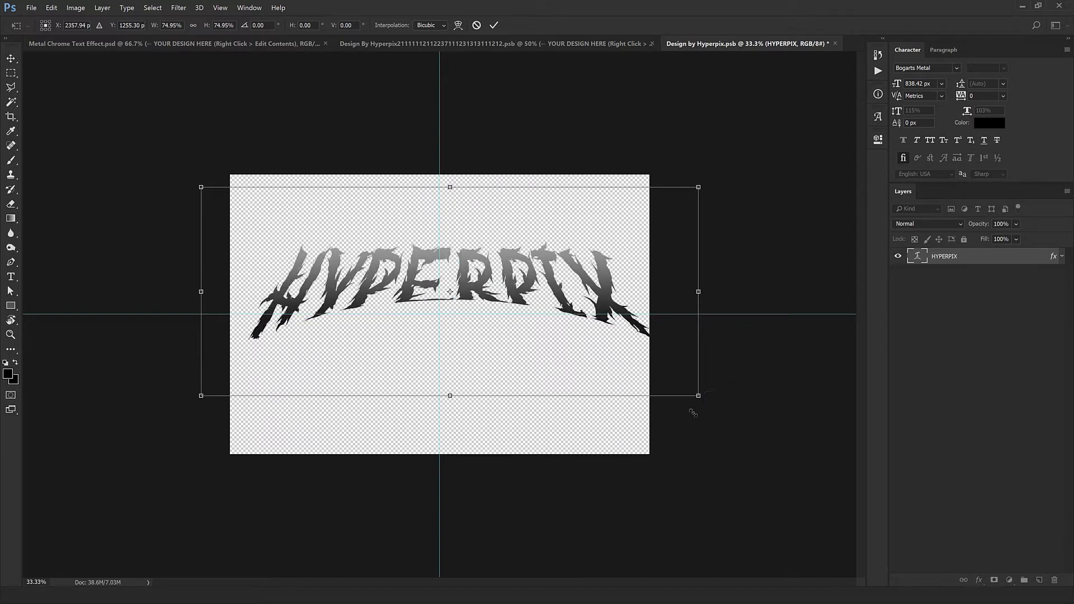
{"action": "double_click", "coordinate": [498, 297]}
{"action": "key", "text": "ctrl+plus"}
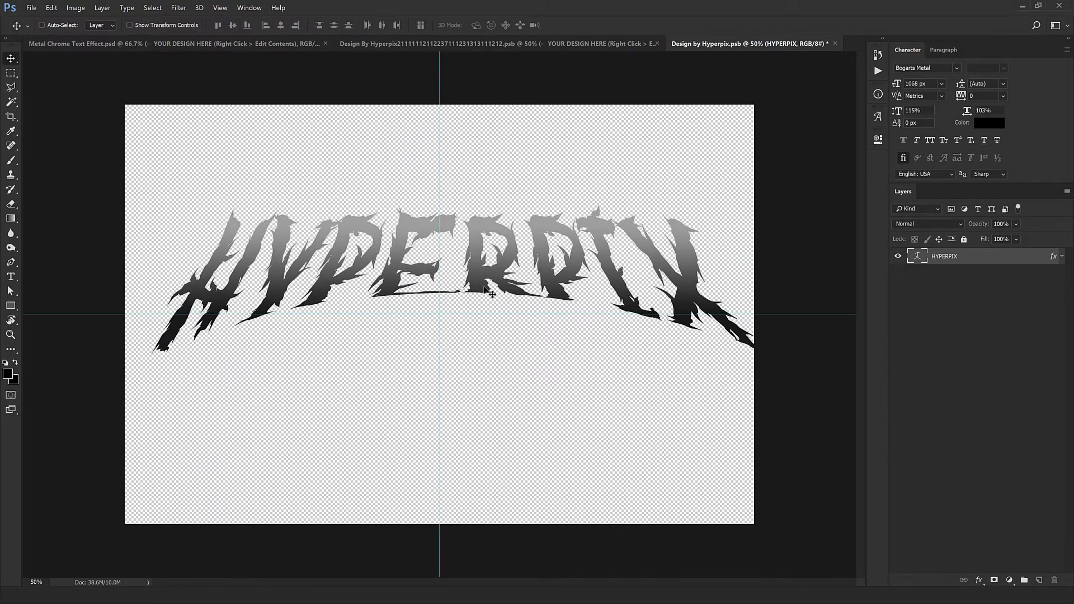
Step: Set the bend of the HYPERPIX text's Shell Lower warp to -50%
{"action": "key", "text": "t"}
{"action": "right_click", "coordinate": [424, 292]}
{"action": "left_click", "coordinate": [464, 467]}
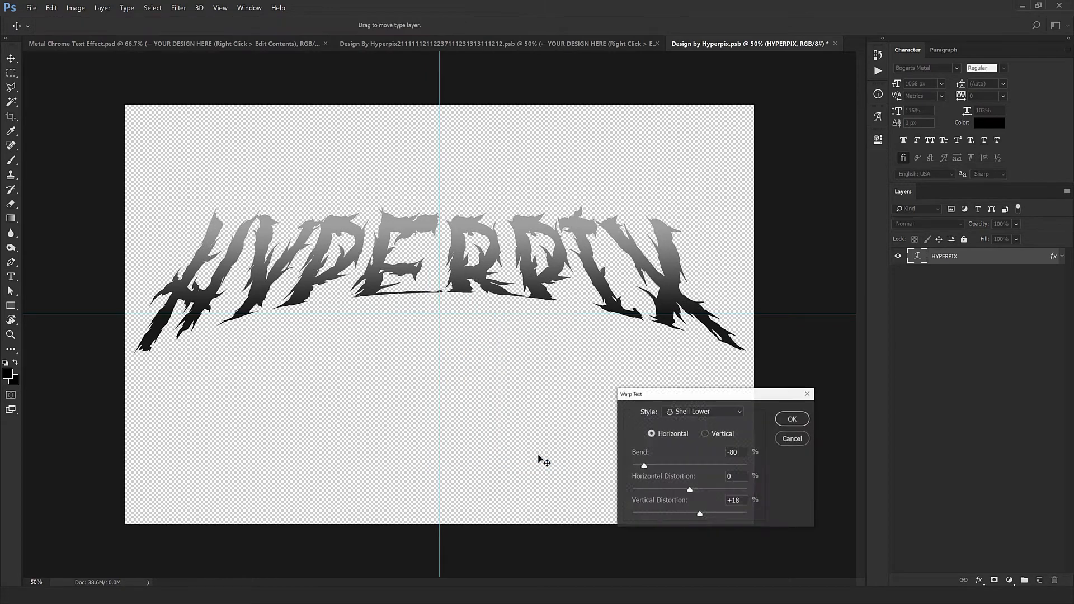
{"action": "left_click", "coordinate": [791, 419]}
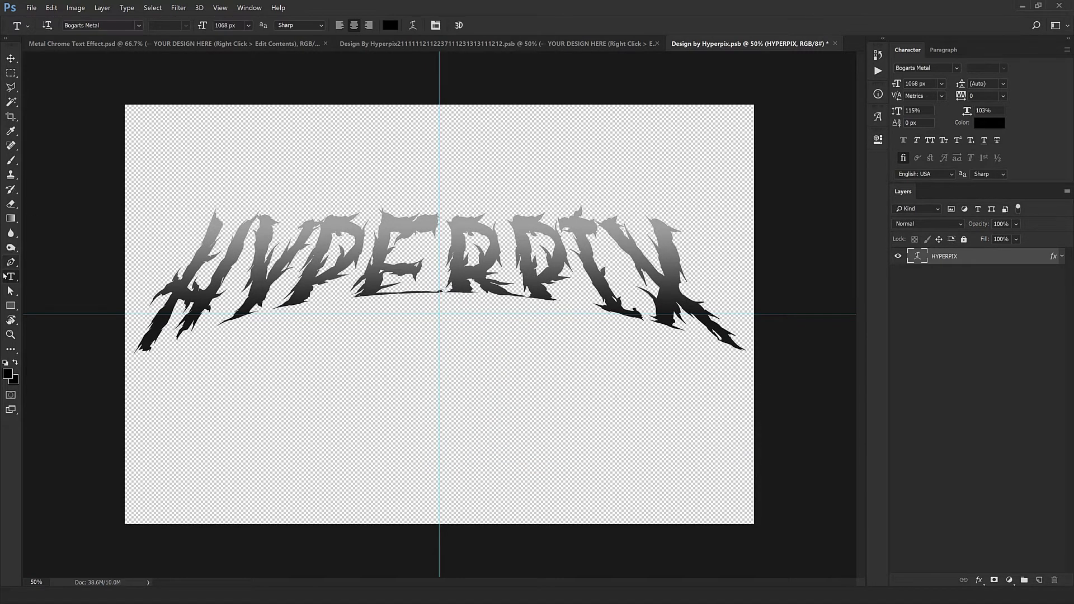
{"action": "right_click", "coordinate": [555, 265]}
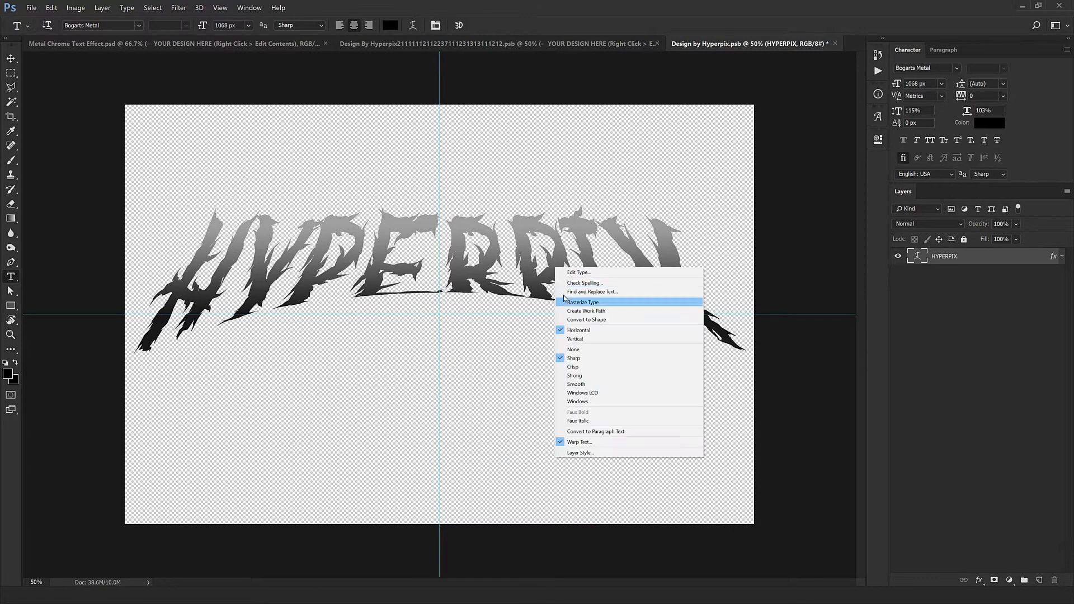
{"action": "left_click", "coordinate": [609, 445]}
{"action": "left_click", "coordinate": [733, 452]}
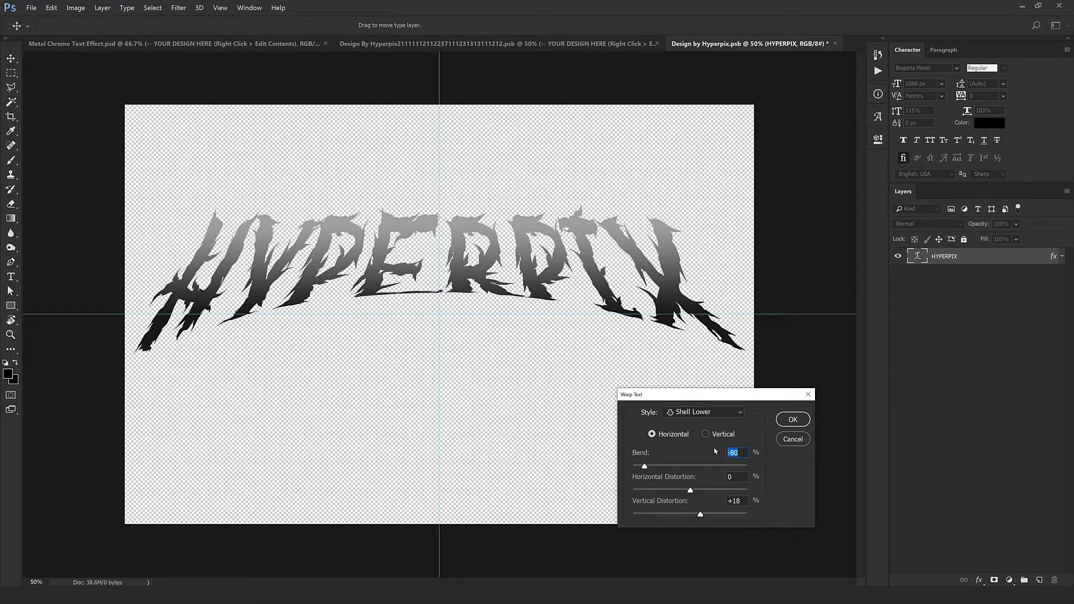
{"action": "key", "text": "shift+Up"}
{"action": "key", "text": "shift+Up"}
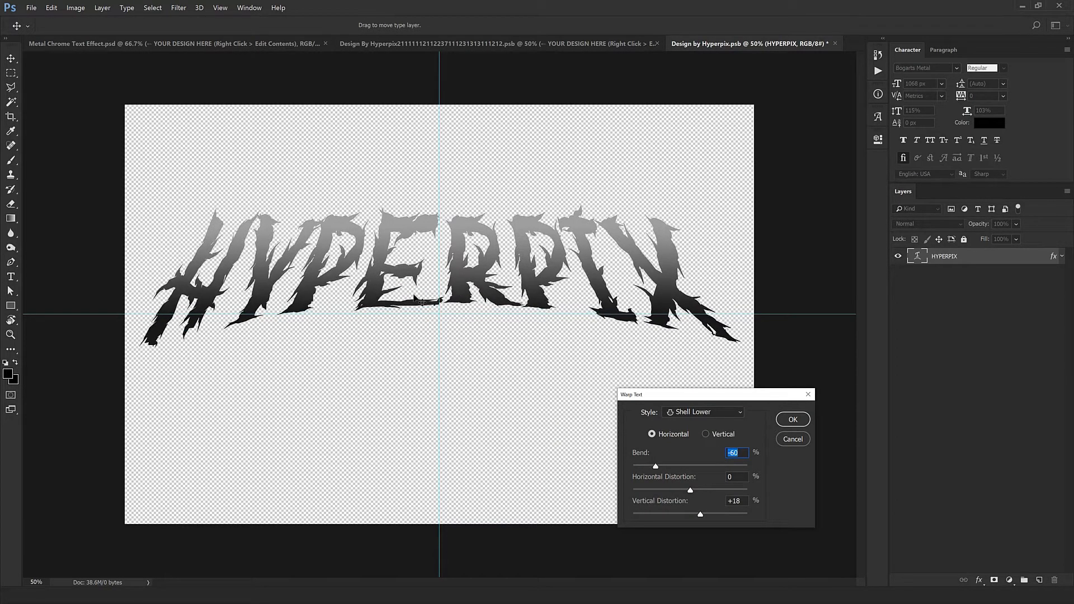
{"action": "key", "text": "shift+Up"}
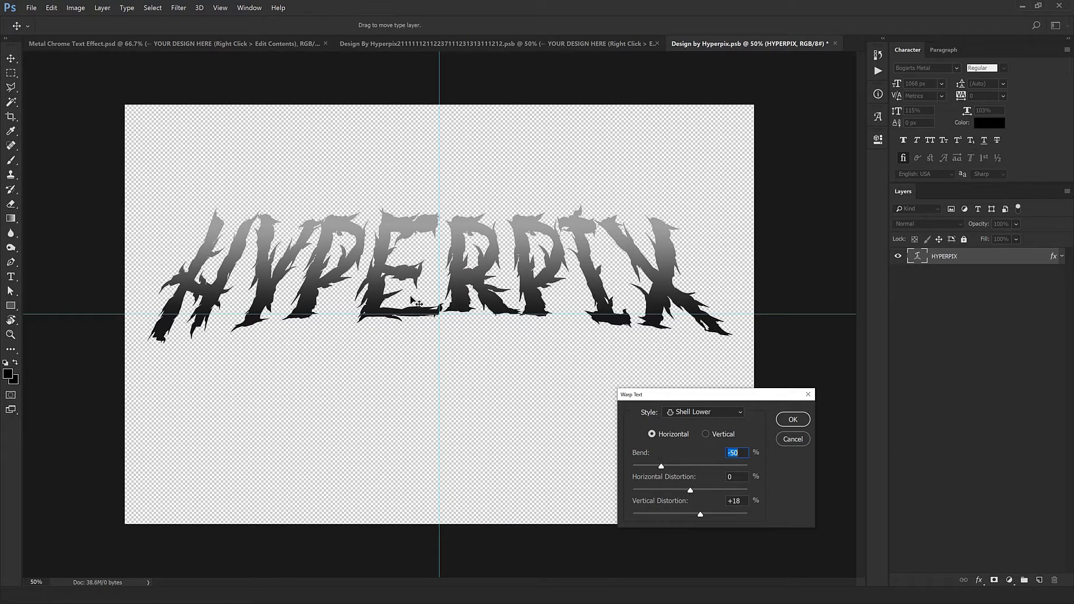
{"action": "key", "text": "shift+Down"}
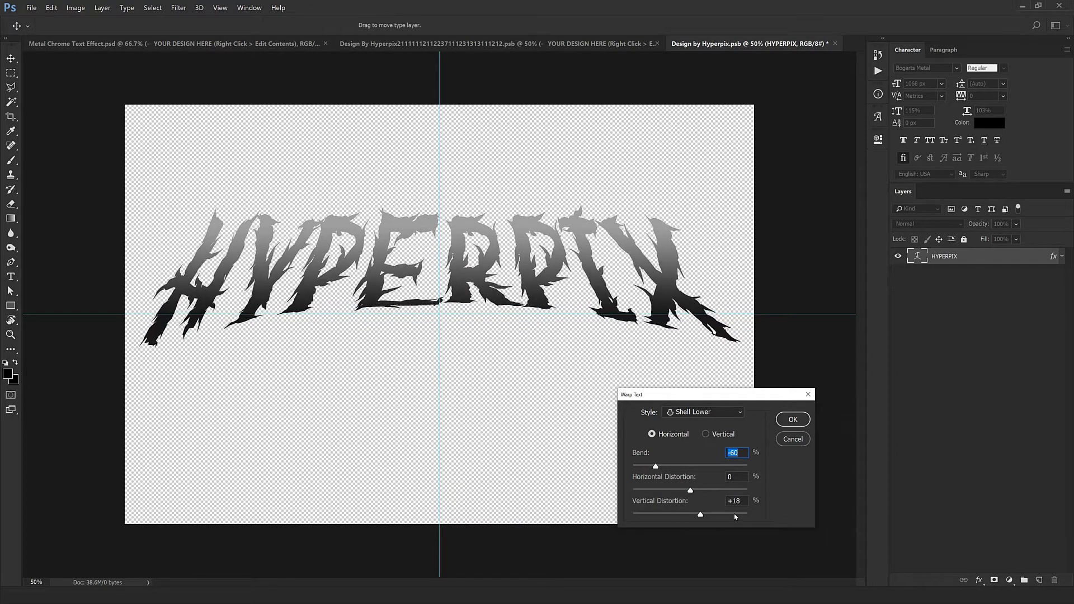
{"action": "key", "text": "shift+Up"}
Step: Try vertical distortions of +8% and +18% on the text warp, and discard the HYPERPIX changes to return to RYZEN
{"action": "left_click", "coordinate": [738, 500]}
{"action": "double_click", "coordinate": [738, 501]}
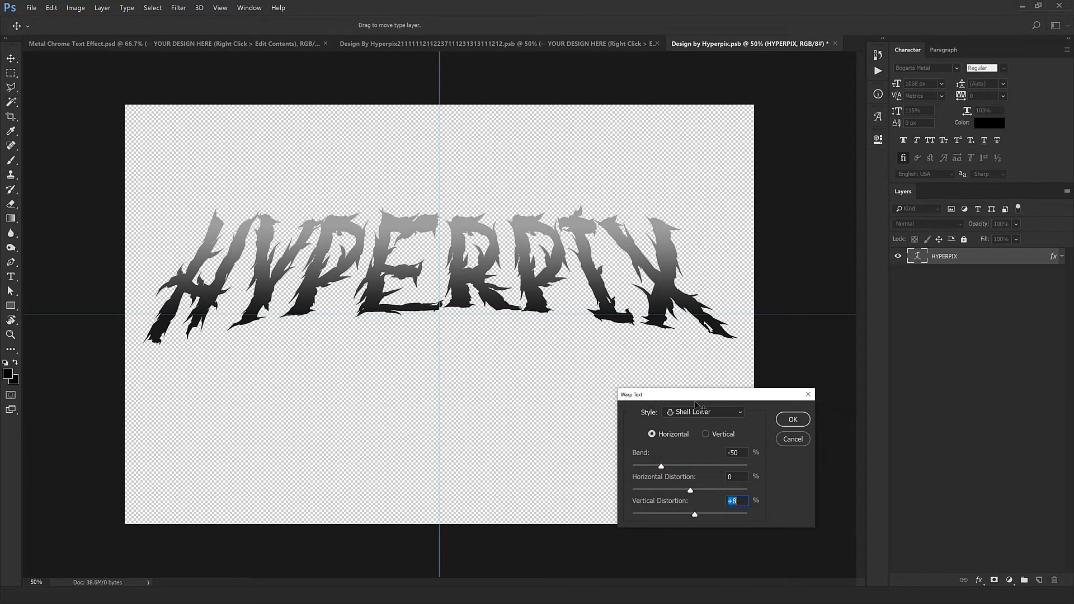
{"action": "key", "text": "shift+Up"}
{"action": "key", "text": "shift+Down"}
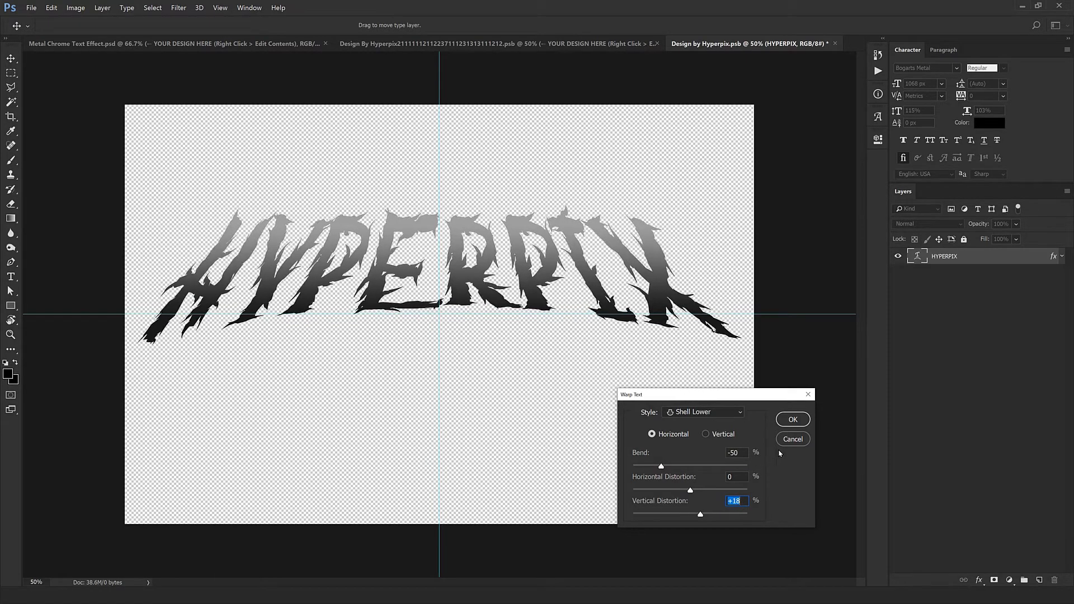
{"action": "key", "text": "shift+Down"}
{"action": "left_click", "coordinate": [787, 445]}
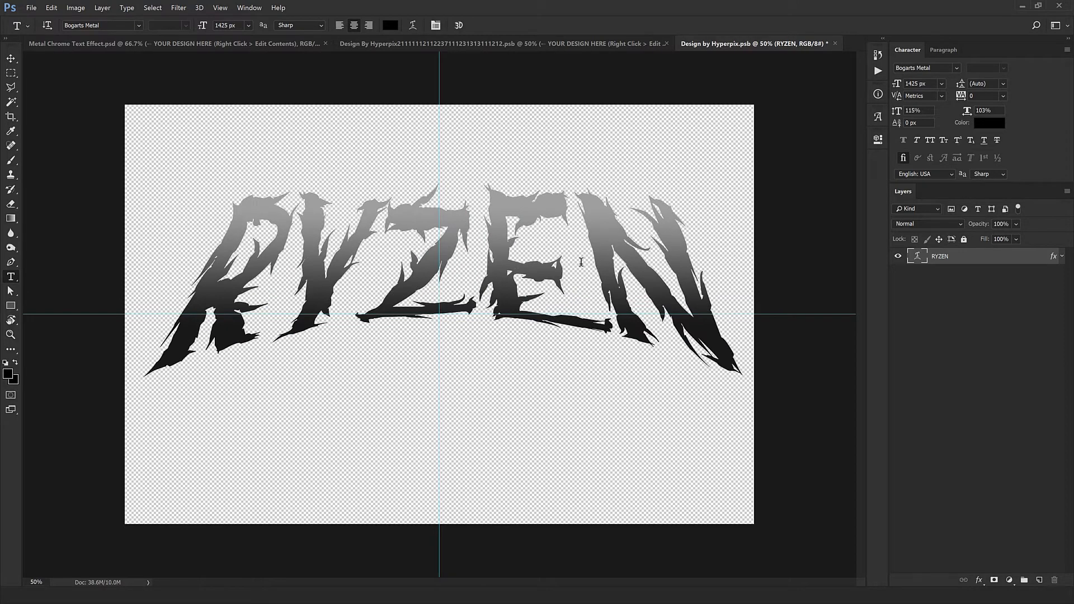
Step: Nudge the RYZEN text slightly to the left to centre it on the canvas
{"action": "key", "text": "v"}
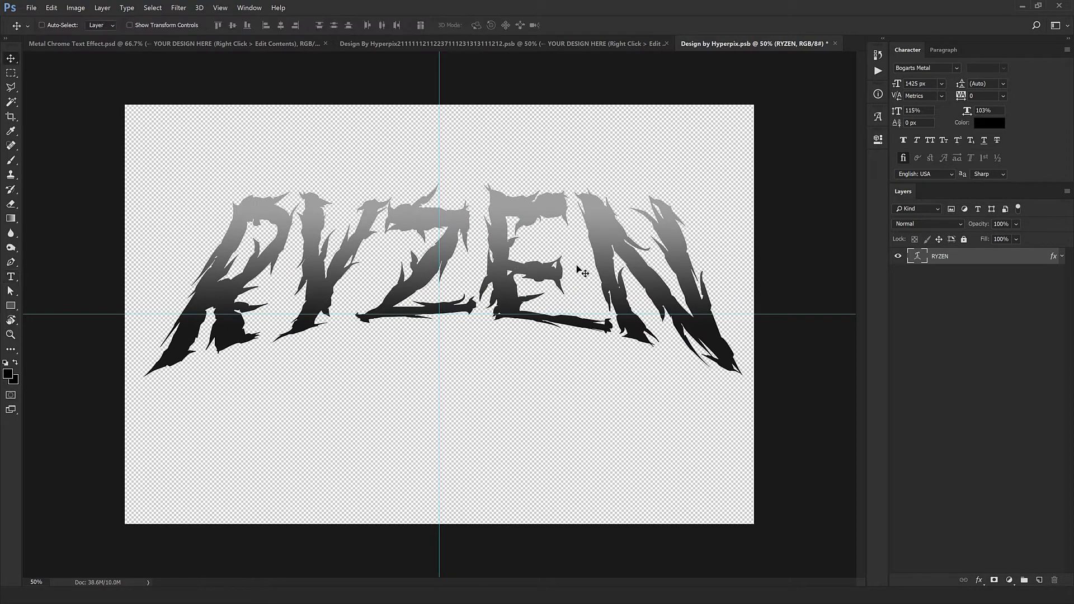
{"action": "key", "text": "shift+Left"}
{"action": "key", "text": "shift+Left"}
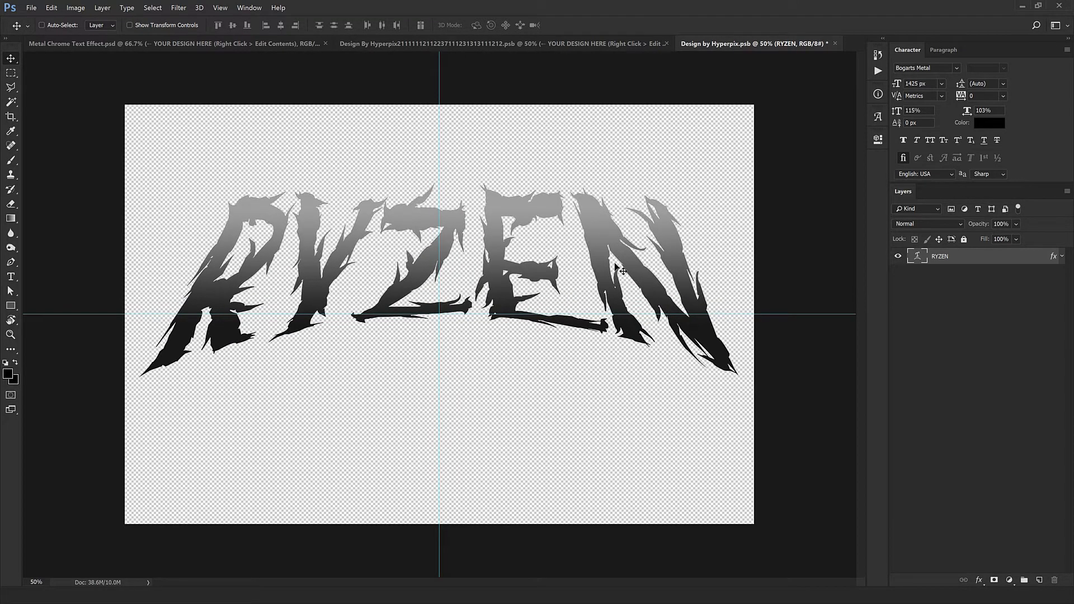
Step: Save and close both smart object documents to update the main chrome text design
{"action": "left_click", "coordinate": [835, 47]}
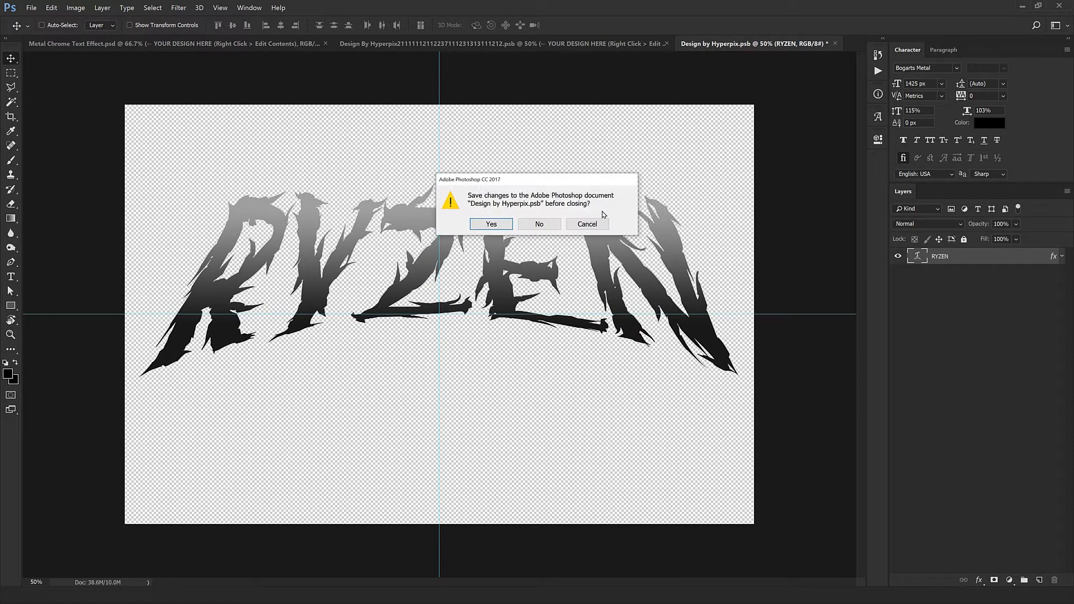
{"action": "left_click", "coordinate": [491, 223]}
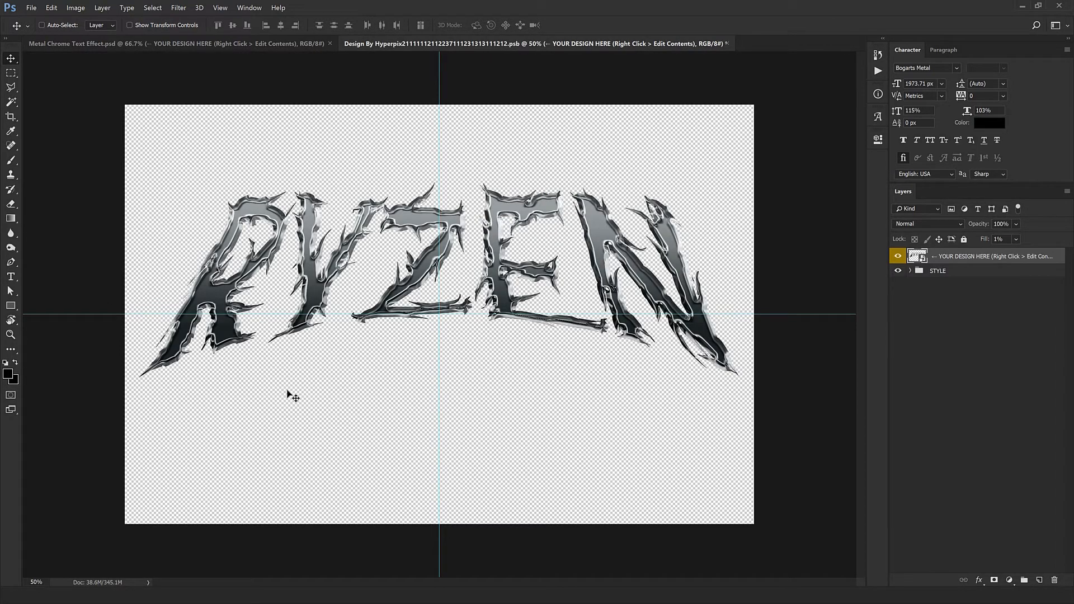
{"action": "left_click", "coordinate": [725, 44]}
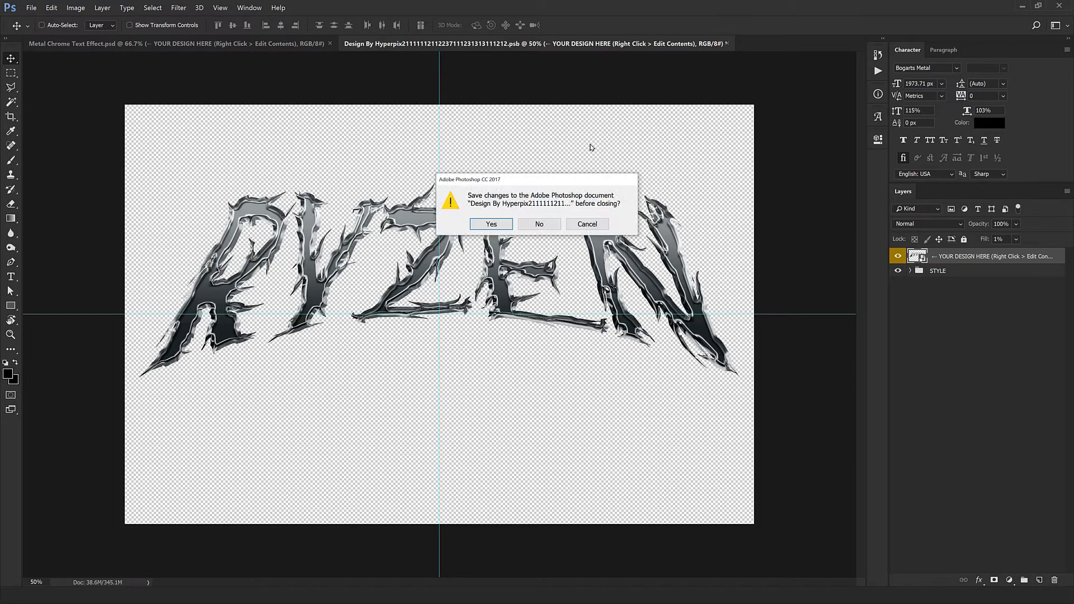
{"action": "key", "text": "Escape"}
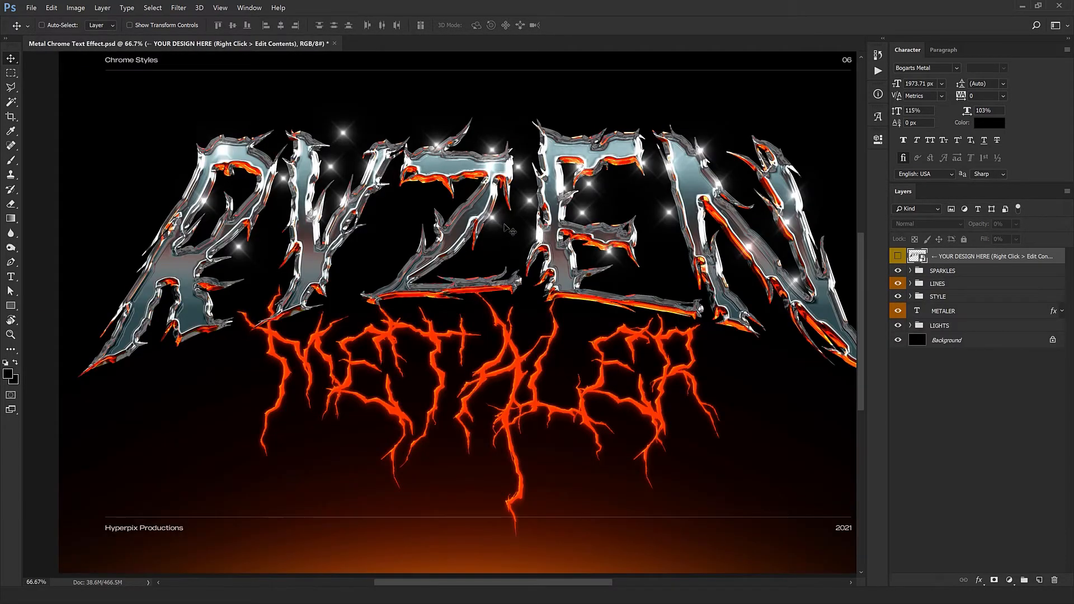
{"action": "left_click_drag", "start_coordinate": [557, 216], "coordinate": [510, 202]}
{"action": "left_click_drag", "start_coordinate": [697, 282], "coordinate": [636, 277]}
{"action": "key", "text": "ctrl+plus"}
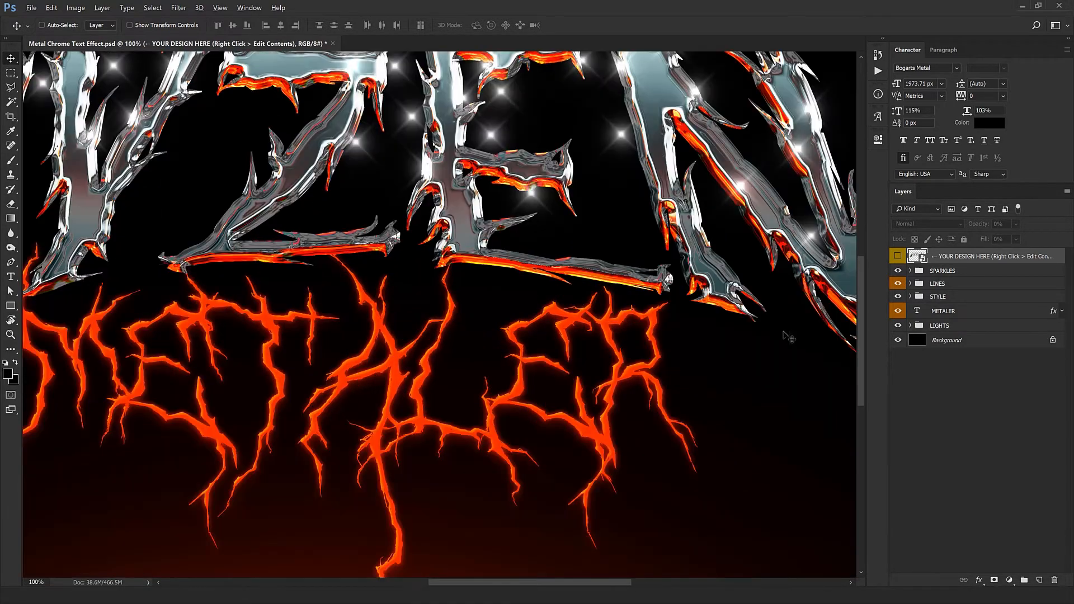
Step: Examine the chrome RYZEN lettering up close across the artwork and the overall composition at full view
{"action": "left_click_drag", "start_coordinate": [805, 297], "coordinate": [709, 276]}
{"action": "left_click_drag", "start_coordinate": [798, 320], "coordinate": [759, 317]}
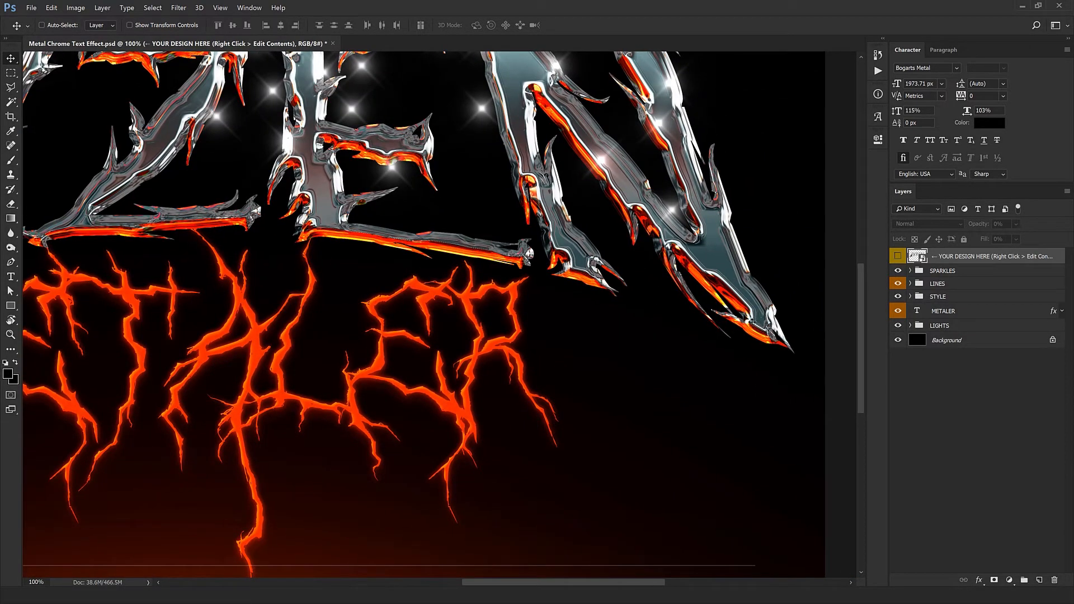
{"action": "scroll", "coordinate": [455, 290], "scroll_direction": "left", "scroll_amount": 10}
{"action": "scroll", "coordinate": [455, 291], "scroll_direction": "up", "scroll_amount": 3}
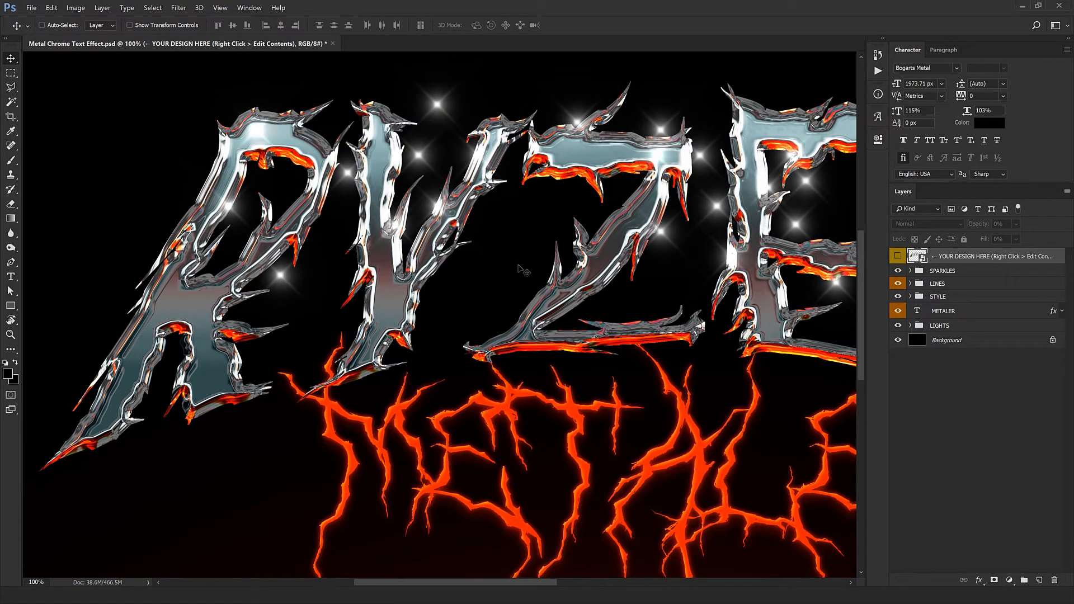
{"action": "key", "text": "ctrl+minus"}
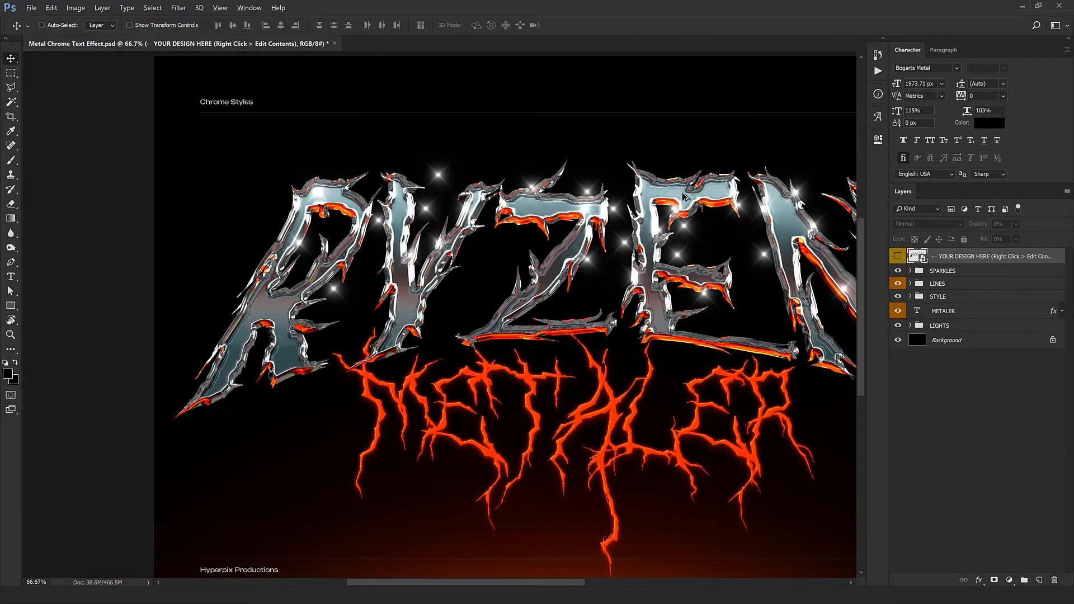
{"action": "key", "text": "ctrl+minus"}
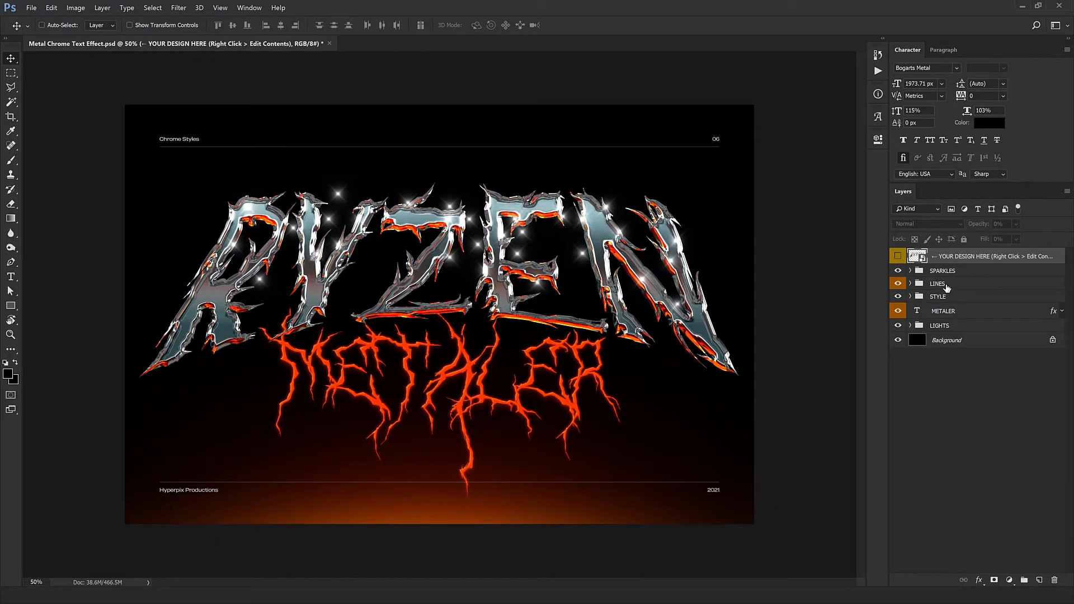
Step: Replace the METALER text below the chrome lettering with ARTWORK
{"action": "left_click", "coordinate": [937, 315]}
{"action": "double_click", "coordinate": [917, 311]}
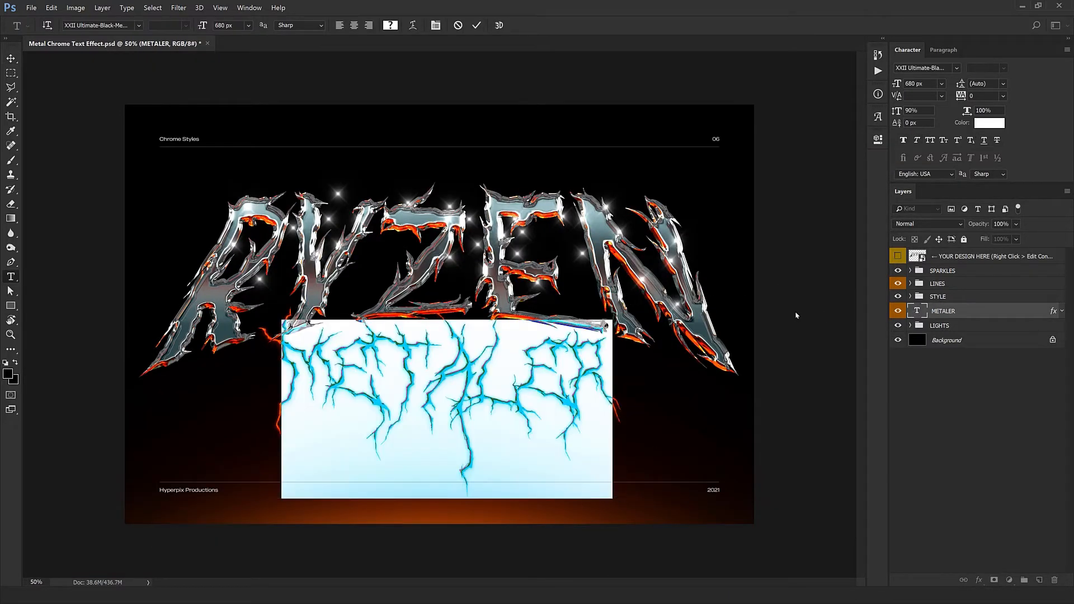
{"action": "type", "text": "ARTWORK"}
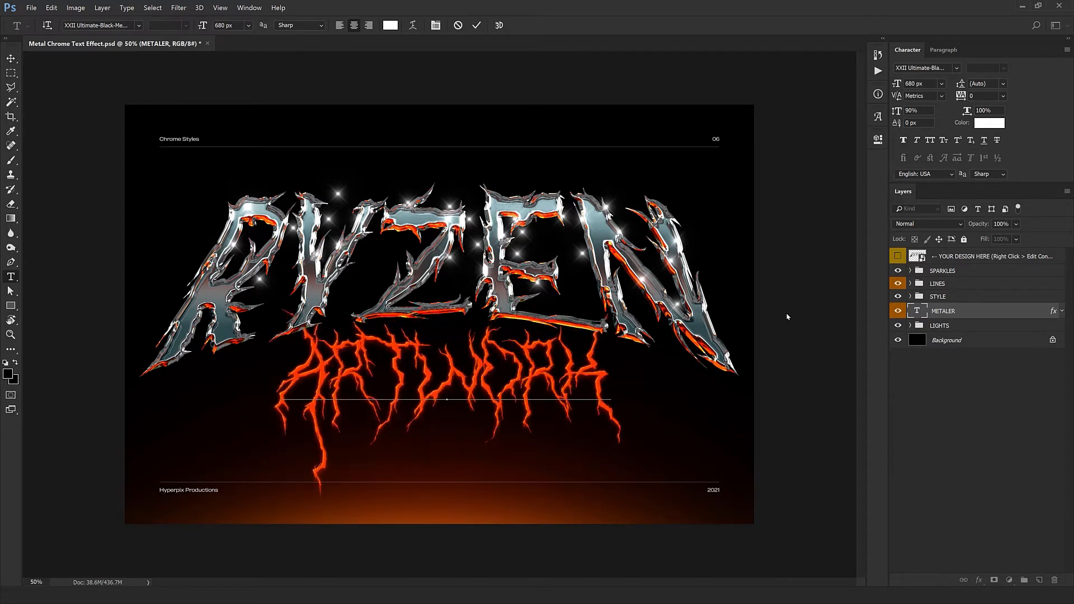
{"action": "key", "text": "ctrl+Return"}
{"action": "key", "text": "v"}
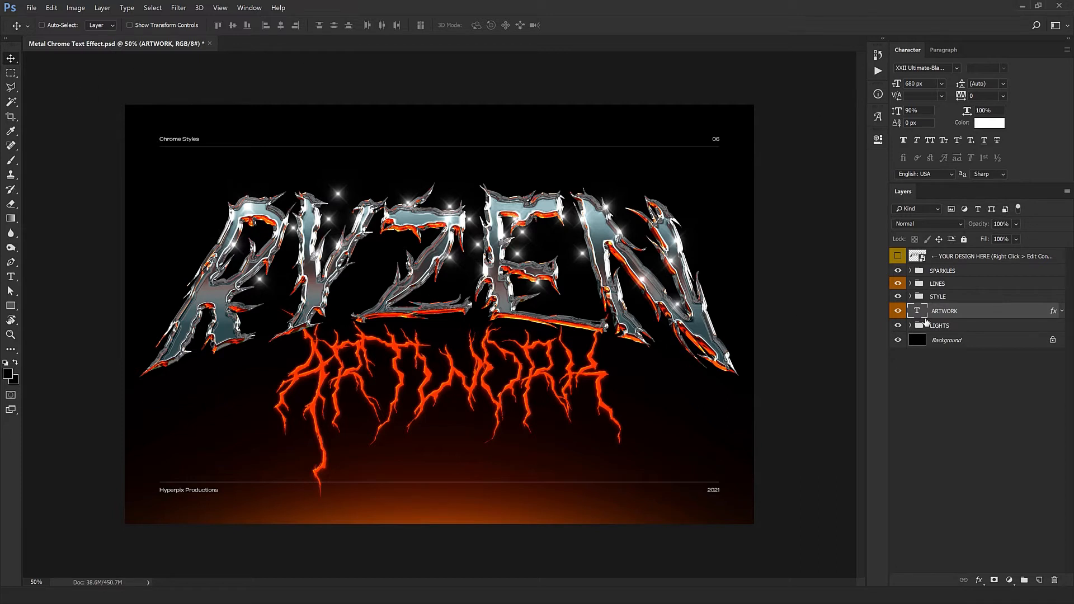
Step: Reposition the second and third Sparkle layers of the SPARKLES group over the RYZEN lettering
{"action": "left_click", "coordinate": [931, 272]}
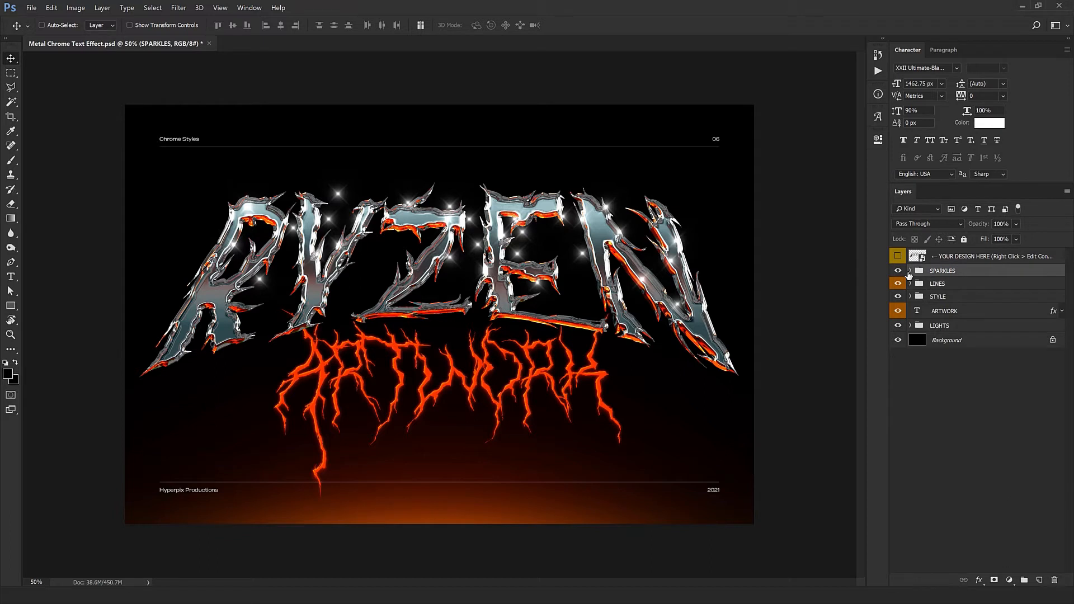
{"action": "left_click", "coordinate": [909, 270]}
{"action": "left_click", "coordinate": [925, 286]}
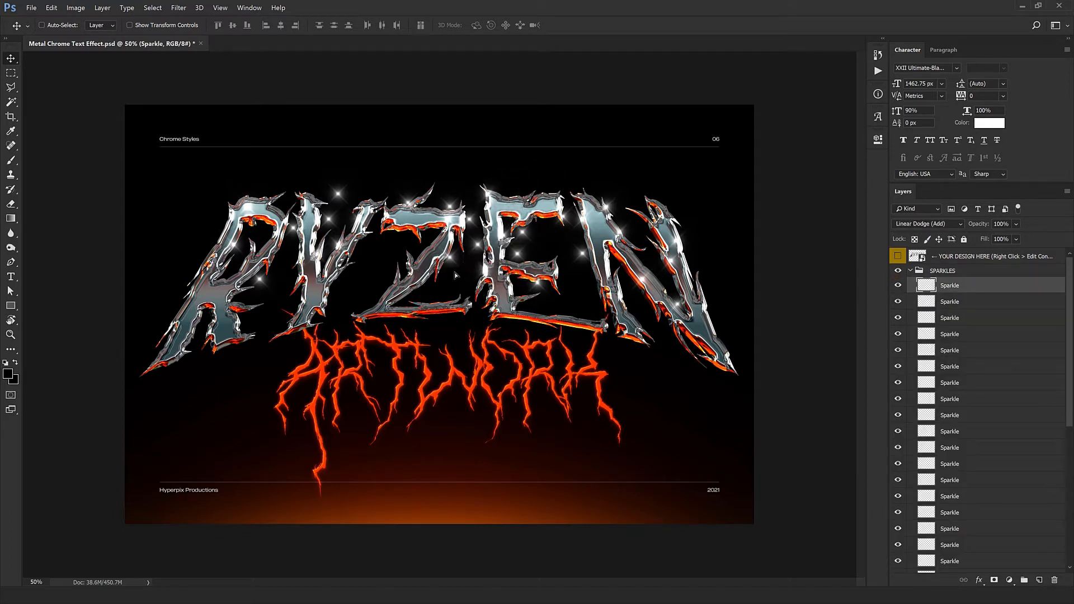
{"action": "left_click", "coordinate": [959, 304]}
{"action": "left_click_drag", "start_coordinate": [710, 320], "coordinate": [397, 358]}
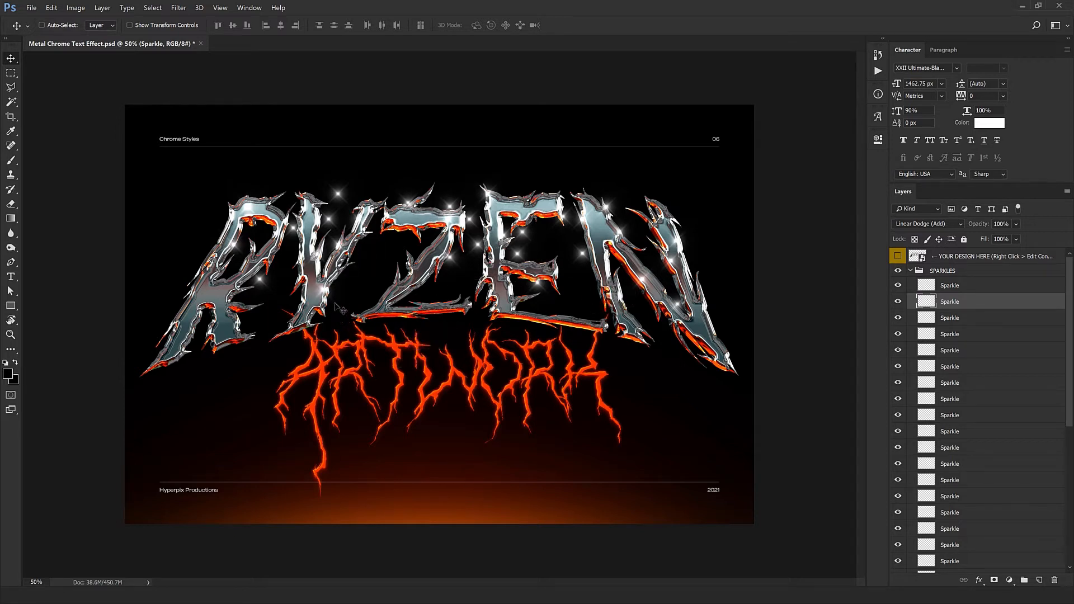
{"action": "left_click", "coordinate": [966, 321]}
{"action": "left_click_drag", "start_coordinate": [528, 375], "coordinate": [470, 272]}
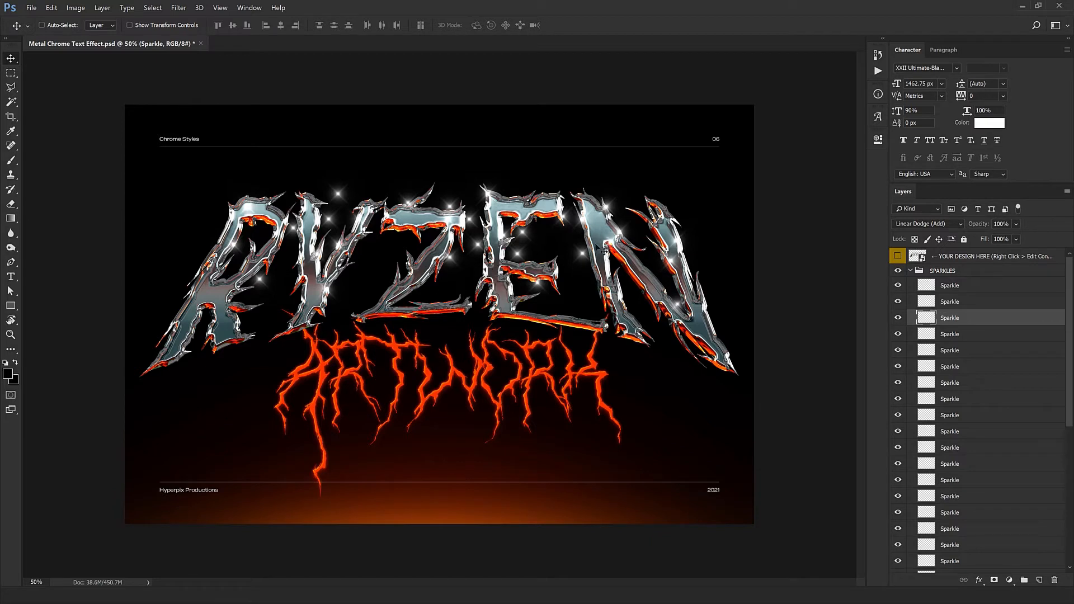
Step: Reposition the fourth, fifth and seventh Sparkle layers over the RYZEN lettering and collapse the SPARKLES group
{"action": "left_click", "coordinate": [954, 335]}
{"action": "left_click_drag", "start_coordinate": [648, 372], "coordinate": [489, 378]}
{"action": "left_click", "coordinate": [973, 351]}
{"action": "left_click_drag", "start_coordinate": [549, 349], "coordinate": [429, 492]}
{"action": "left_click", "coordinate": [992, 381]}
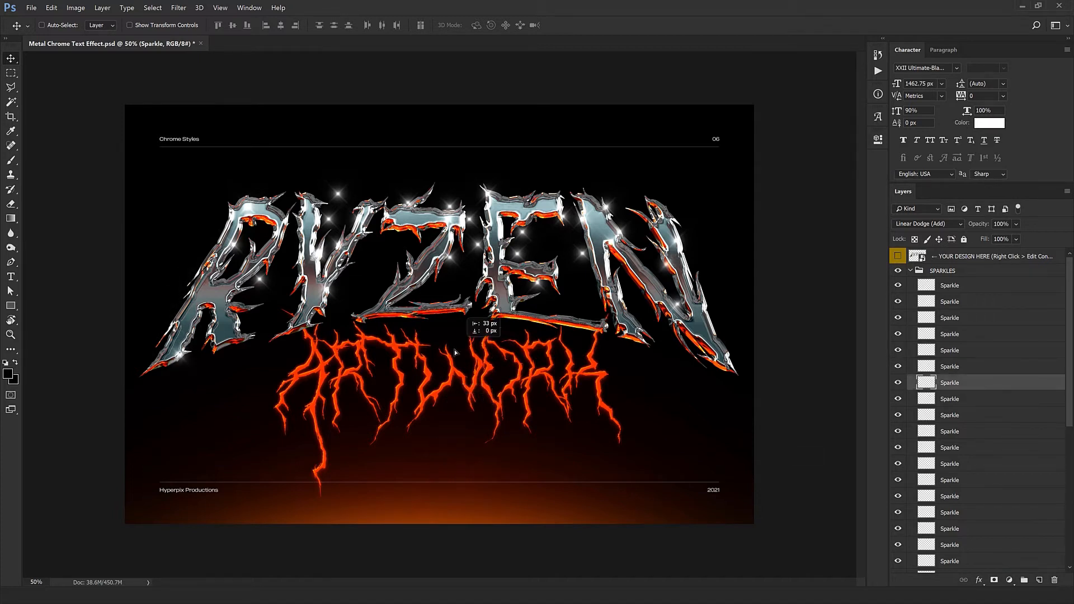
{"action": "left_click_drag", "start_coordinate": [422, 408], "coordinate": [421, 381]}
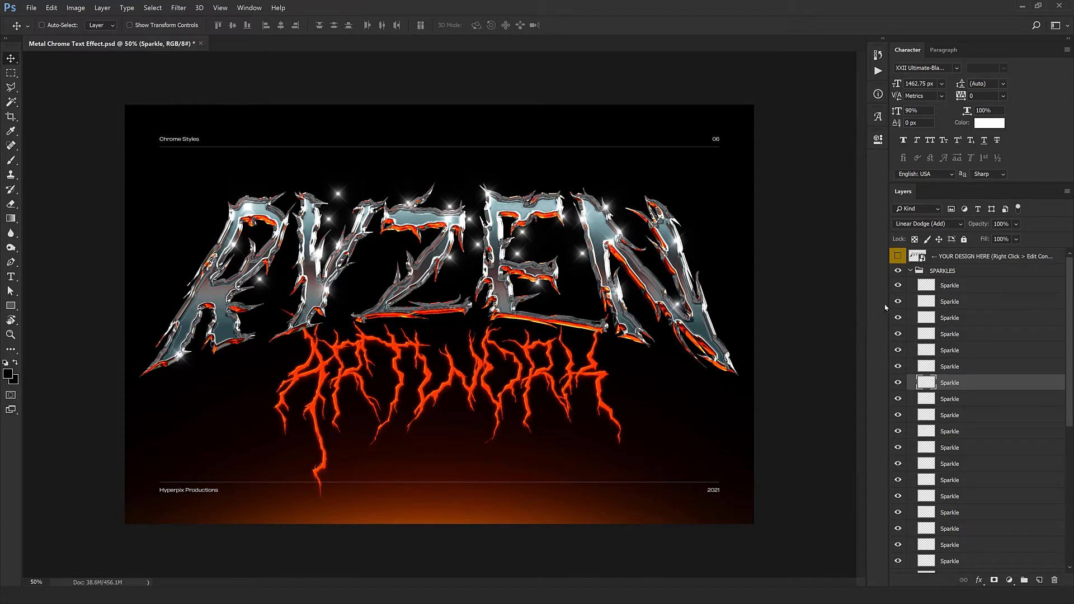
{"action": "left_click", "coordinate": [910, 271]}
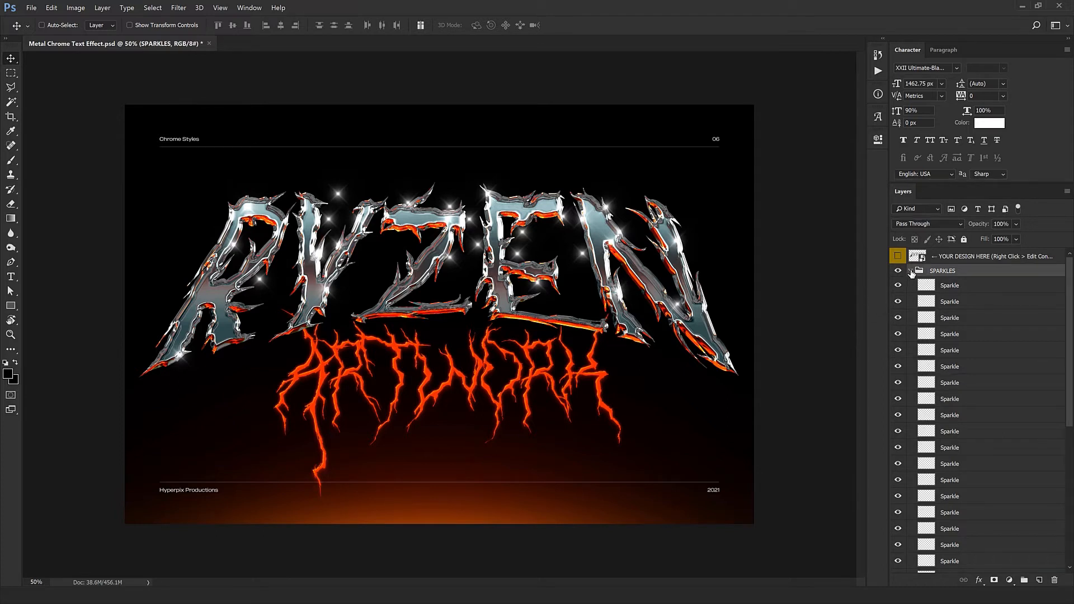
{"action": "left_click", "coordinate": [911, 272]}
Step: Hide the LINES group to check what it adds to the artwork, and show it again
{"action": "left_click", "coordinate": [938, 285]}
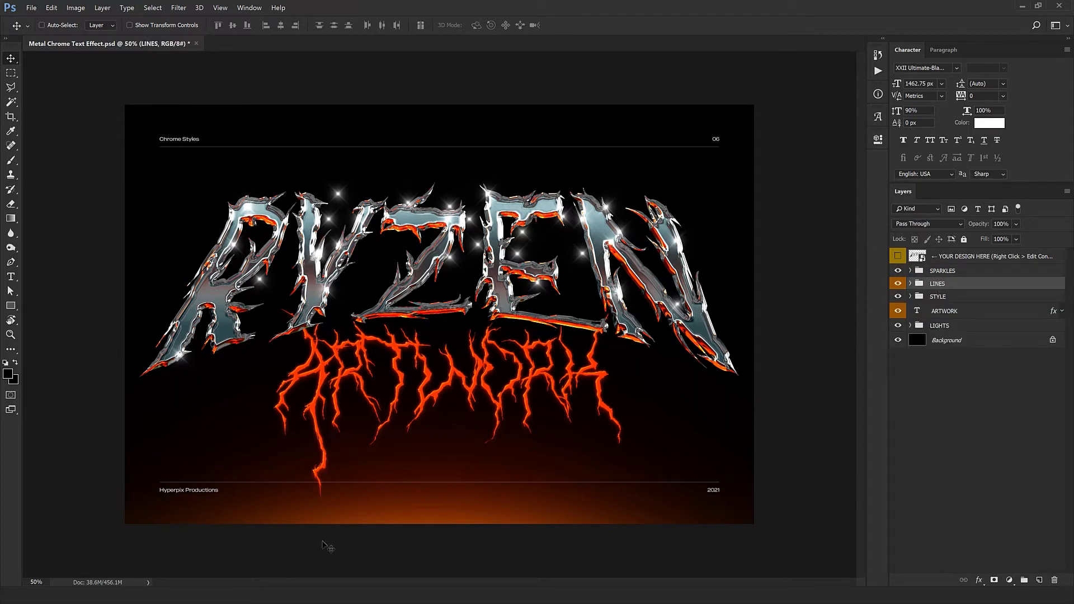
{"action": "left_click", "coordinate": [895, 285]}
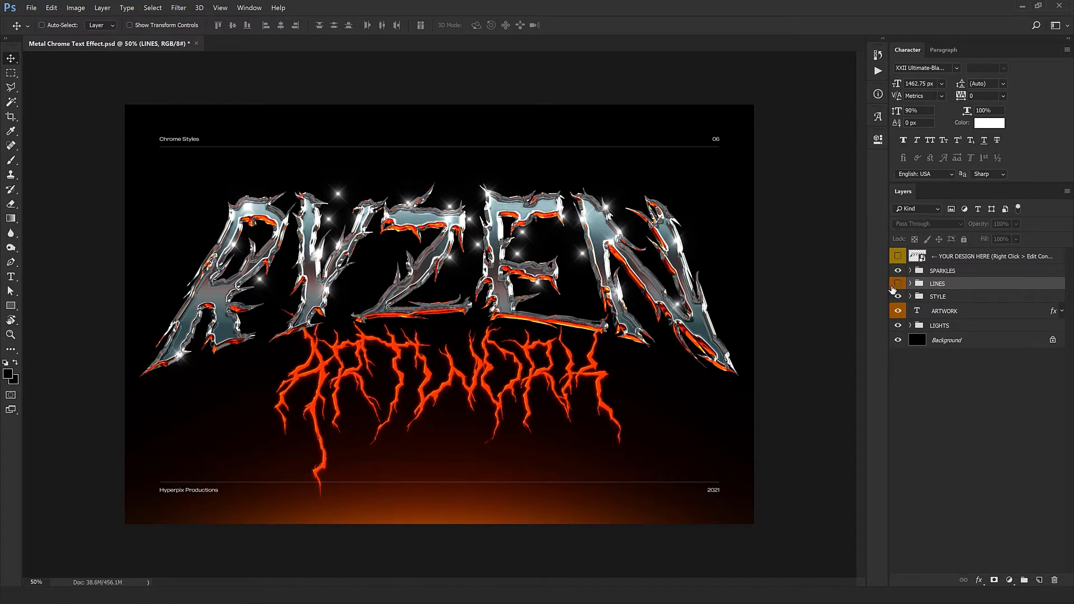
{"action": "left_click", "coordinate": [895, 286]}
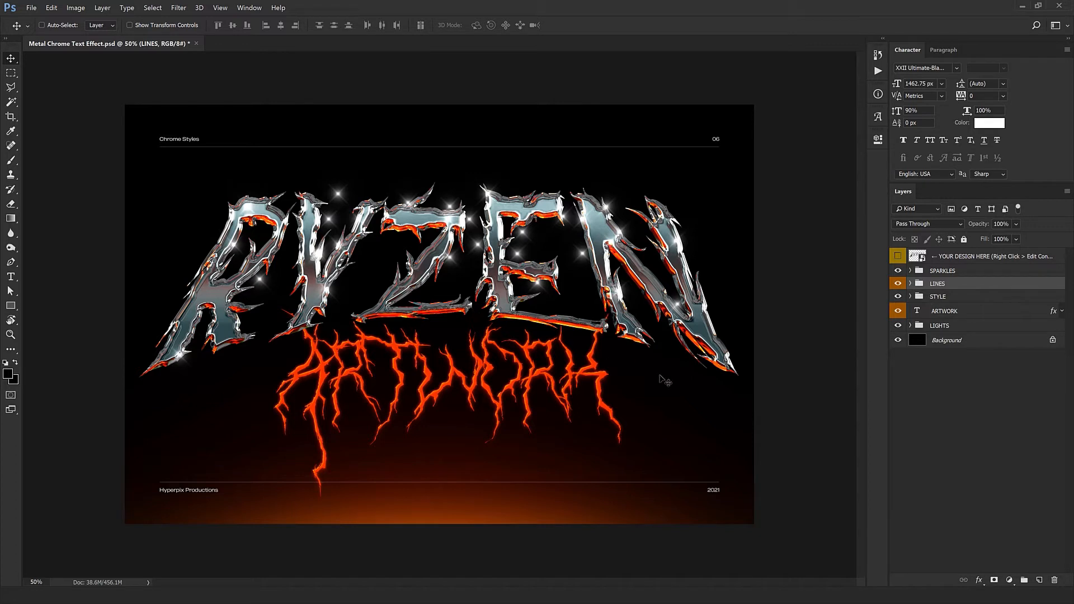
Step: Open the Color Overlay color of the lower Light layer in the LIGHTS group for editing
{"action": "left_click", "coordinate": [935, 313]}
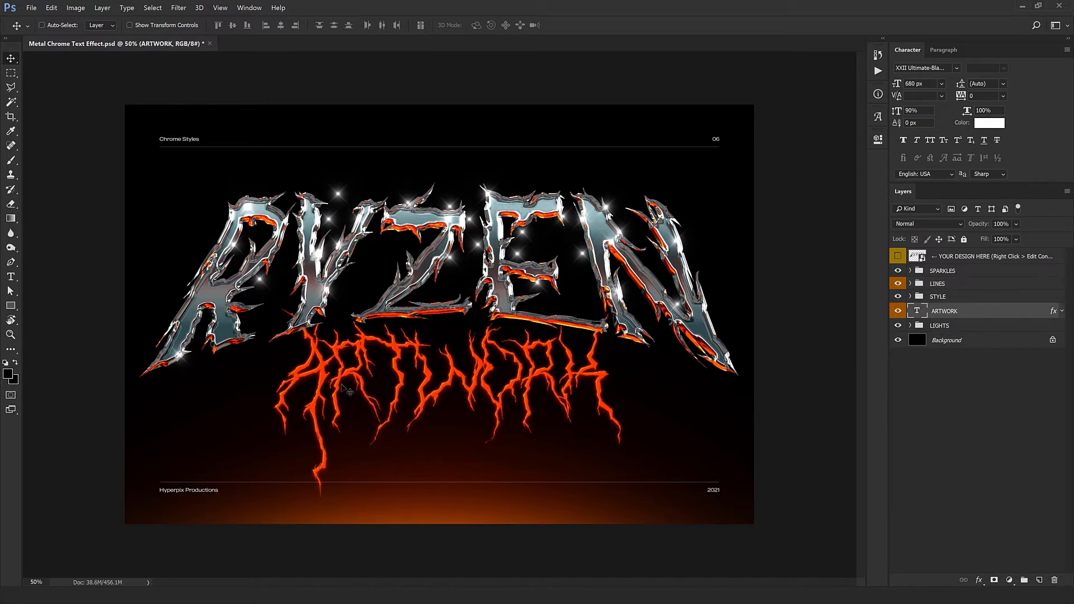
{"action": "left_click", "coordinate": [909, 329]}
{"action": "left_click", "coordinate": [910, 326]}
{"action": "double_click", "coordinate": [1038, 358]}
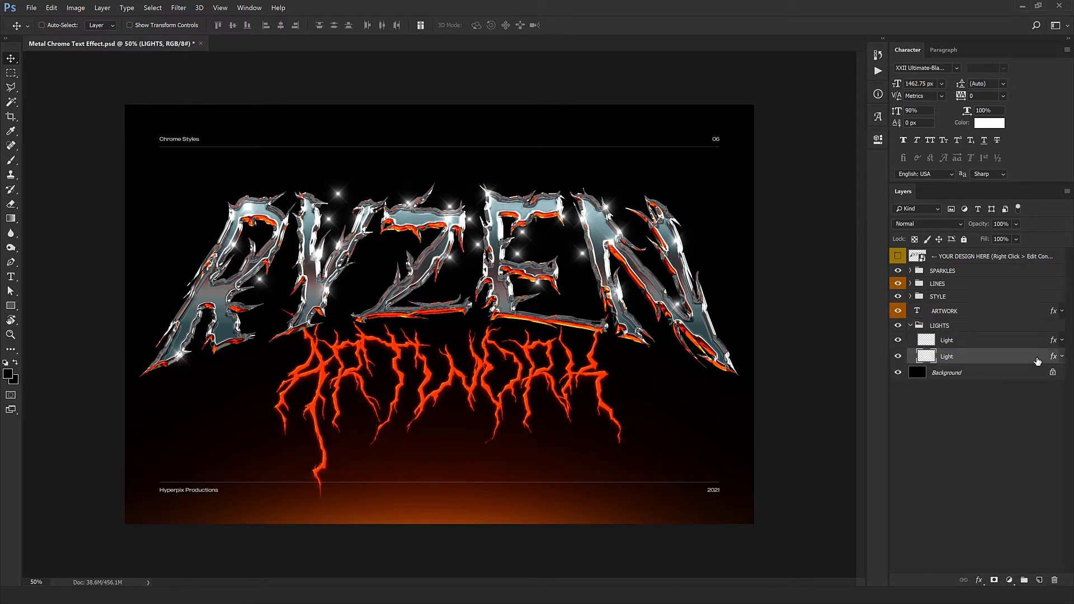
{"action": "left_click", "coordinate": [448, 499]}
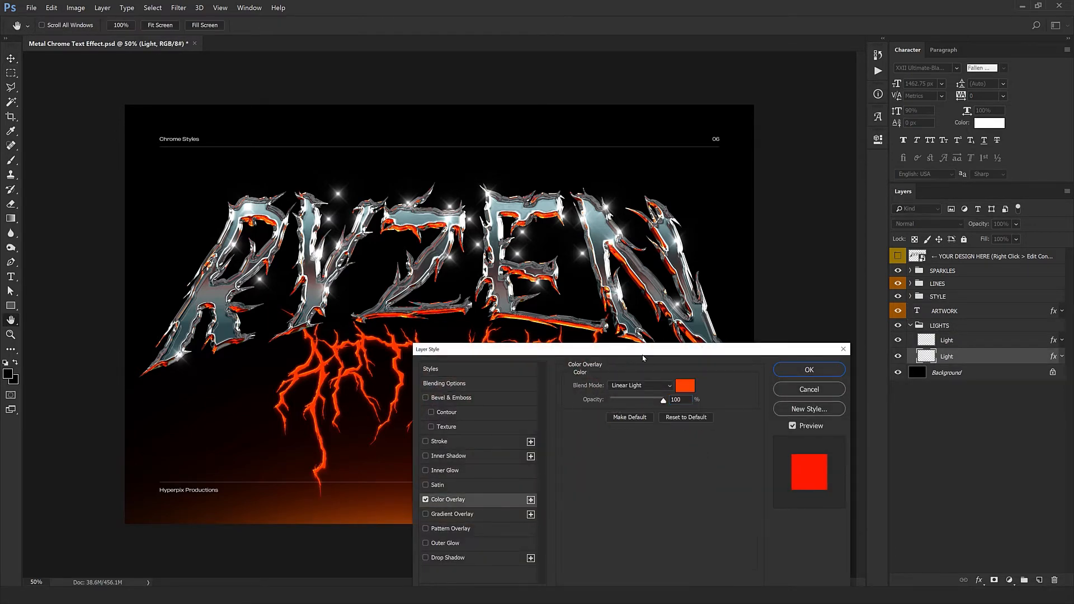
{"action": "left_click_drag", "start_coordinate": [653, 350], "coordinate": [872, 444]}
{"action": "left_click", "coordinate": [907, 481]}
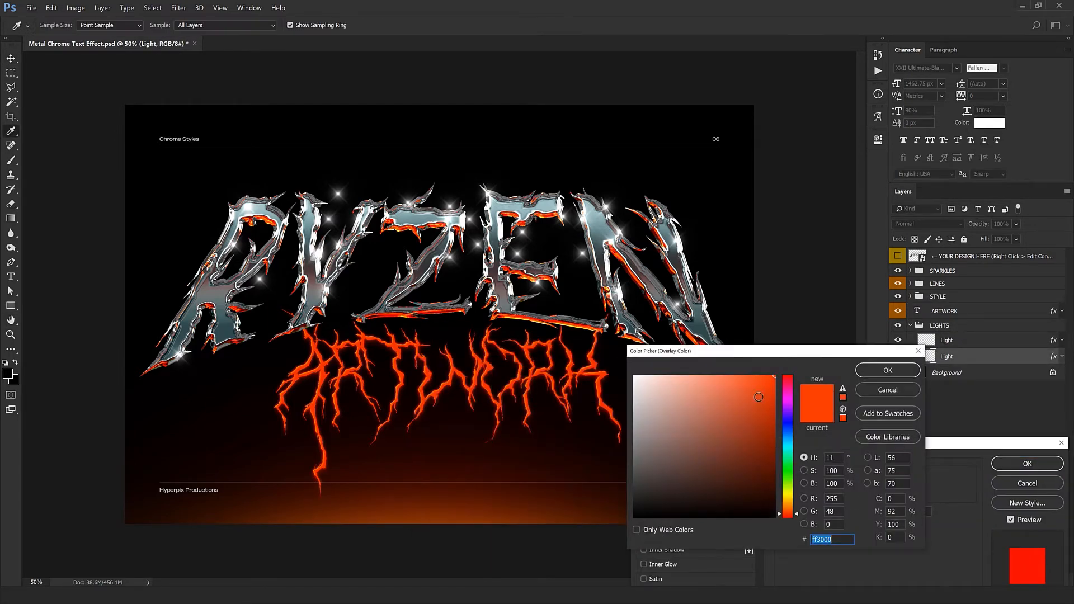
Step: Try other overlay colors on the lower Light layer, including dark blue #02314c, discard them, and collapse the LIGHTS group
{"action": "left_click_drag", "start_coordinate": [763, 440], "coordinate": [713, 374]}
{"action": "left_click_drag", "start_coordinate": [789, 481], "coordinate": [790, 514]}
{"action": "left_click_drag", "start_coordinate": [764, 503], "coordinate": [772, 474]}
{"action": "left_click", "coordinate": [796, 440]}
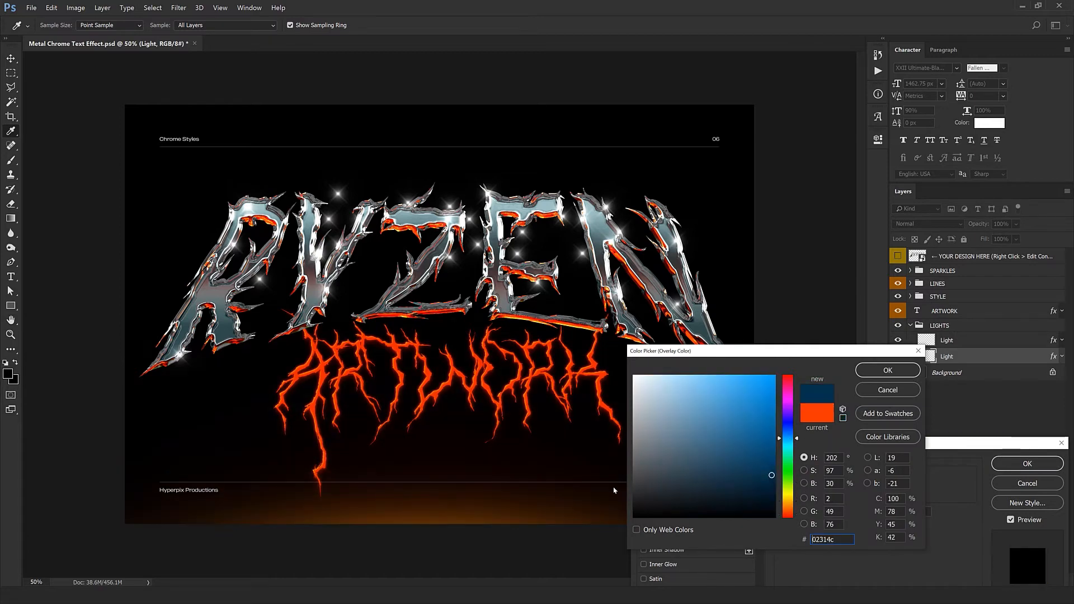
{"action": "left_click", "coordinate": [887, 390]}
{"action": "left_click", "coordinate": [1027, 464]}
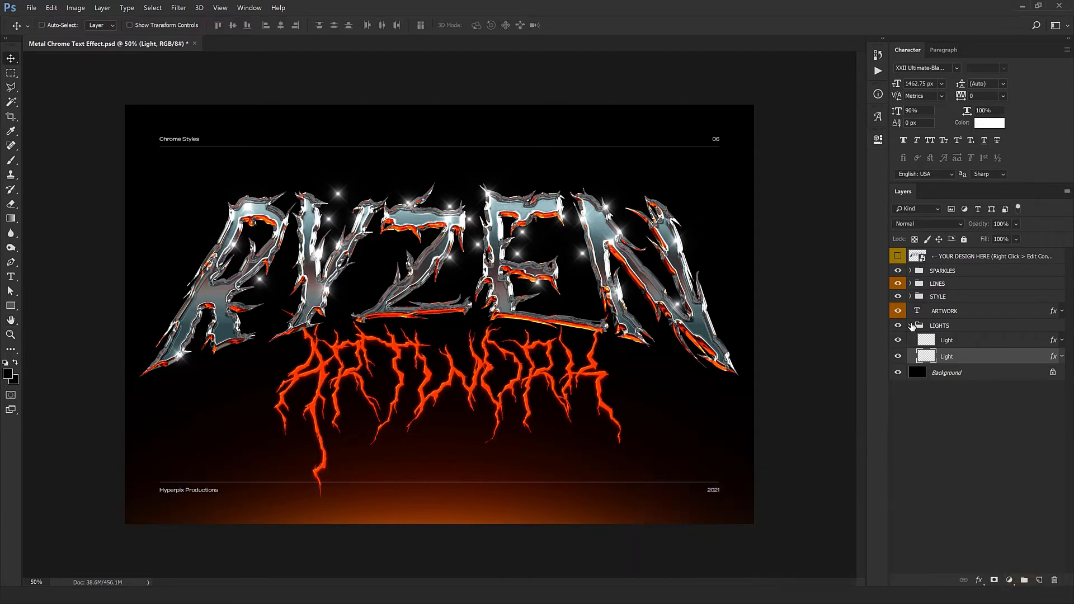
{"action": "left_click", "coordinate": [910, 325]}
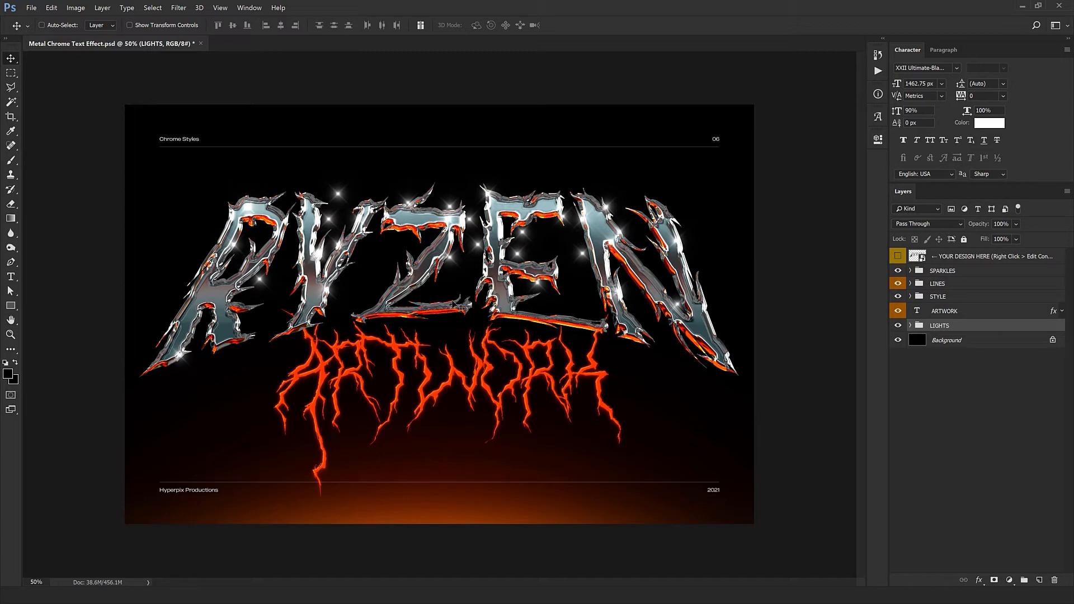
Step: Open the contents of the YOUR DESIGN HERE smart object and of the smart object nested inside it
{"action": "right_click", "coordinate": [971, 261]}
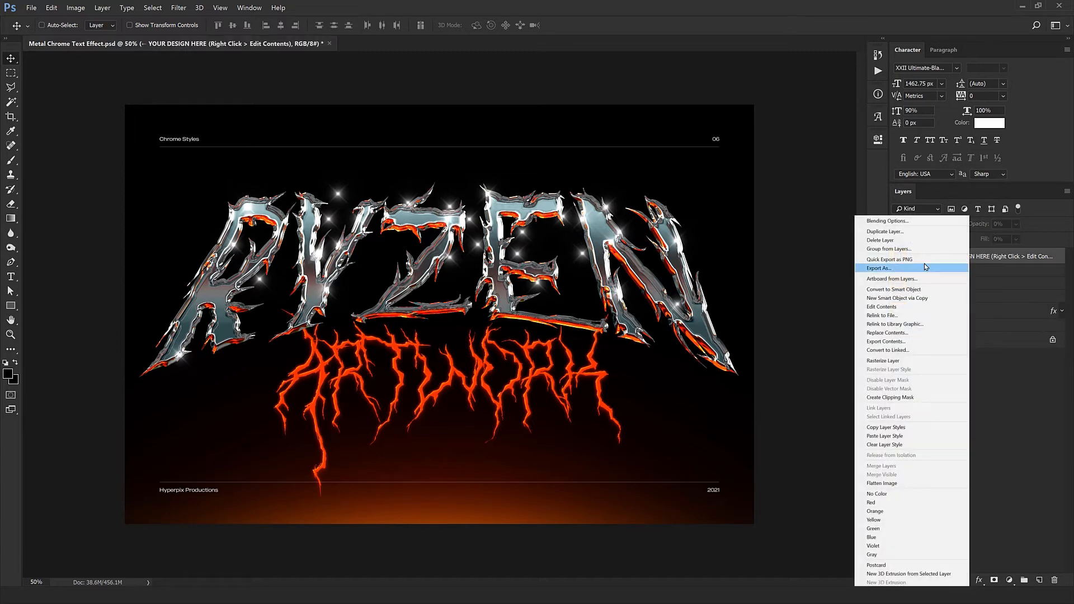
{"action": "left_click", "coordinate": [880, 306]}
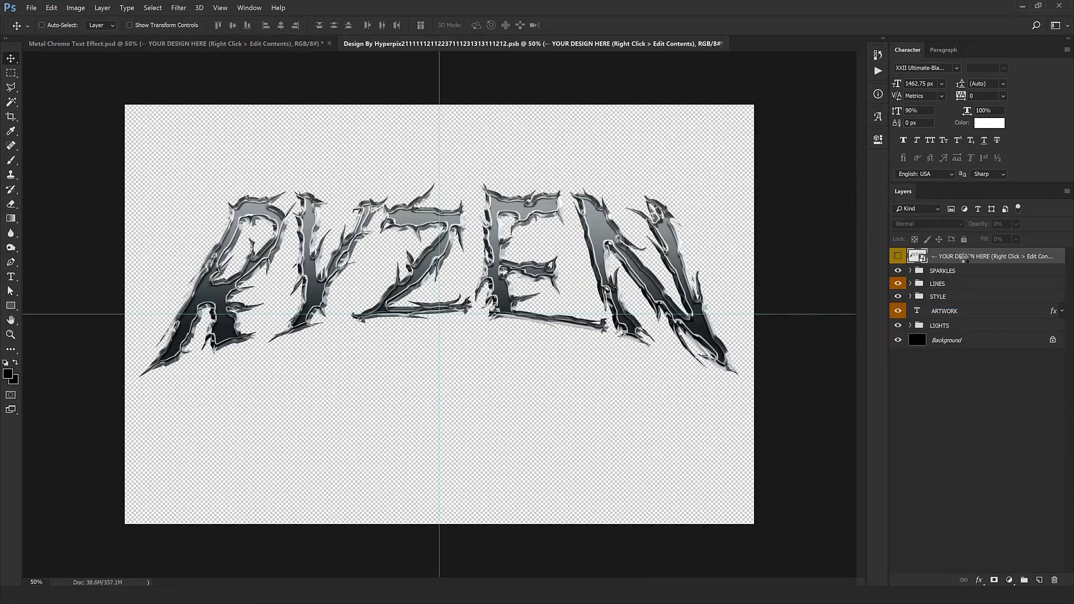
{"action": "right_click", "coordinate": [966, 258]}
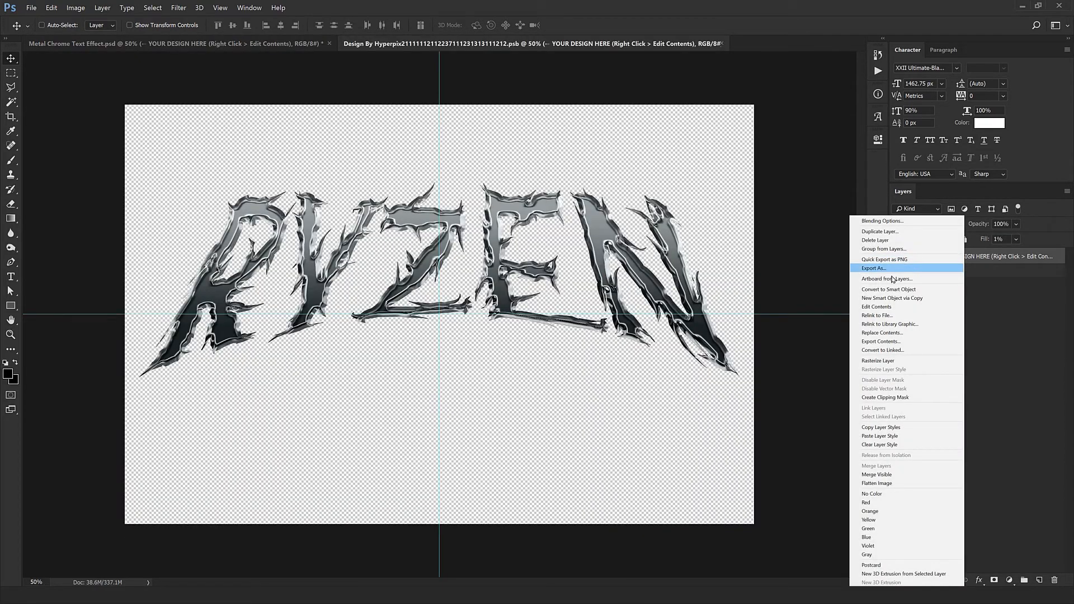
{"action": "left_click", "coordinate": [877, 307]}
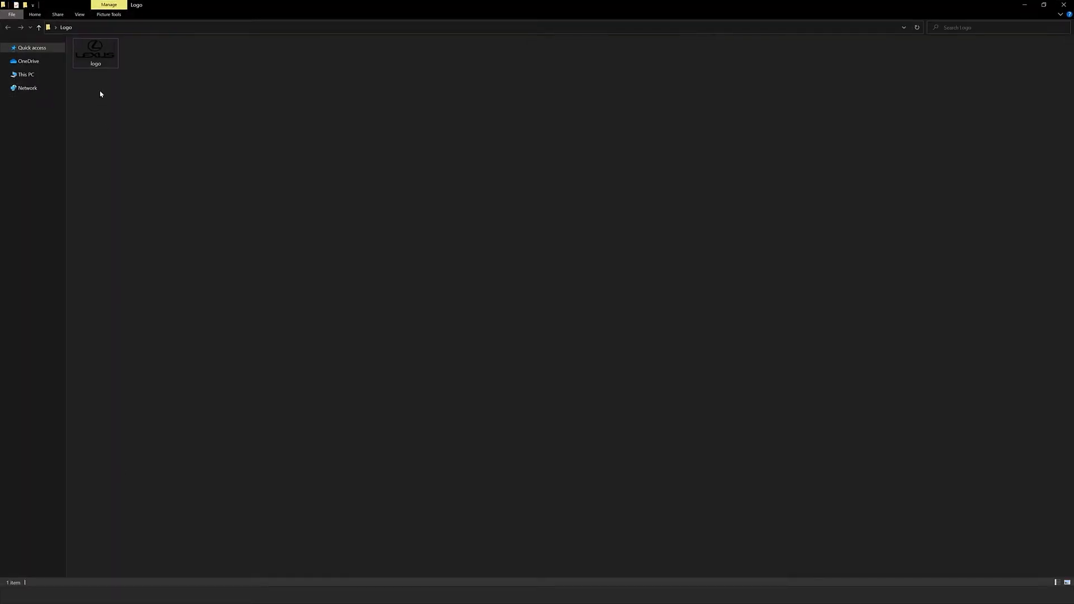
Step: Open the Lexus logo image from the Logo folder in File Explorer with Adobe Photoshop CC 2017
{"action": "left_click", "coordinate": [95, 54]}
{"action": "right_click", "coordinate": [97, 55]}
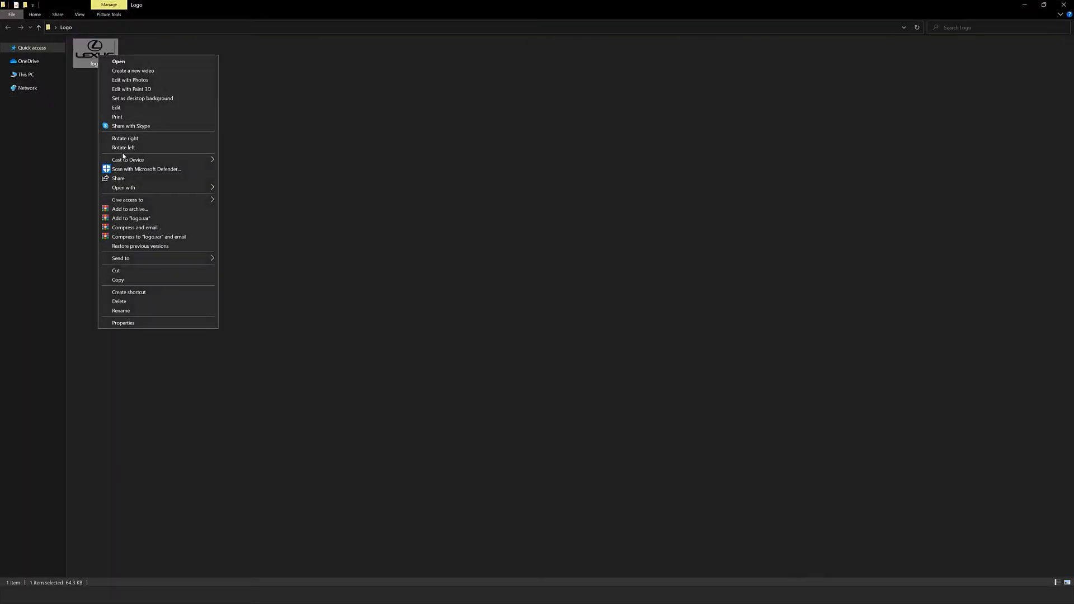
{"action": "mouse_move", "coordinate": [137, 187]}
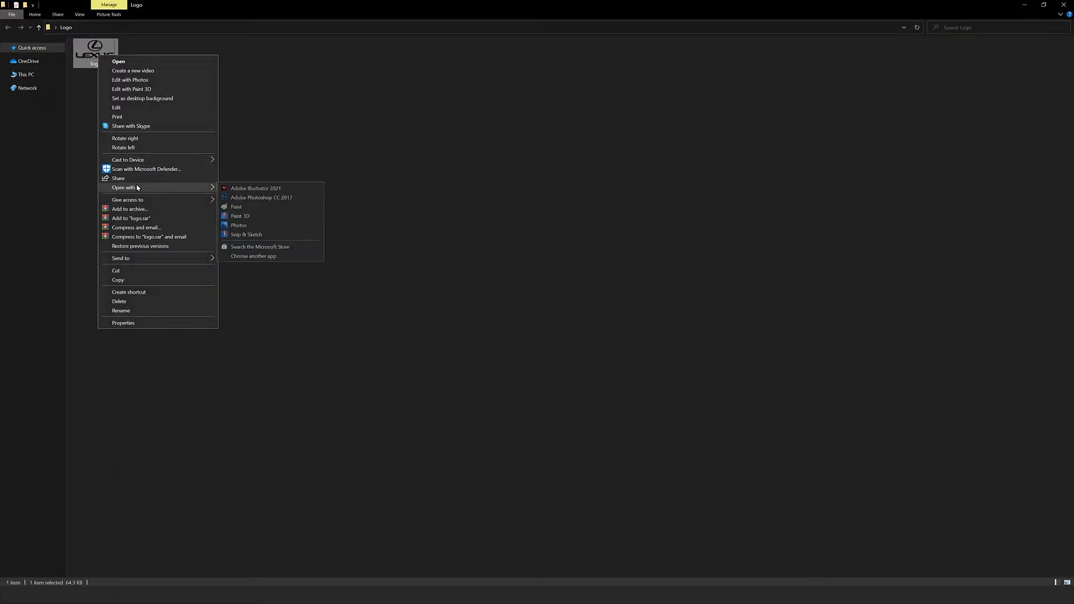
{"action": "left_click", "coordinate": [254, 198]}
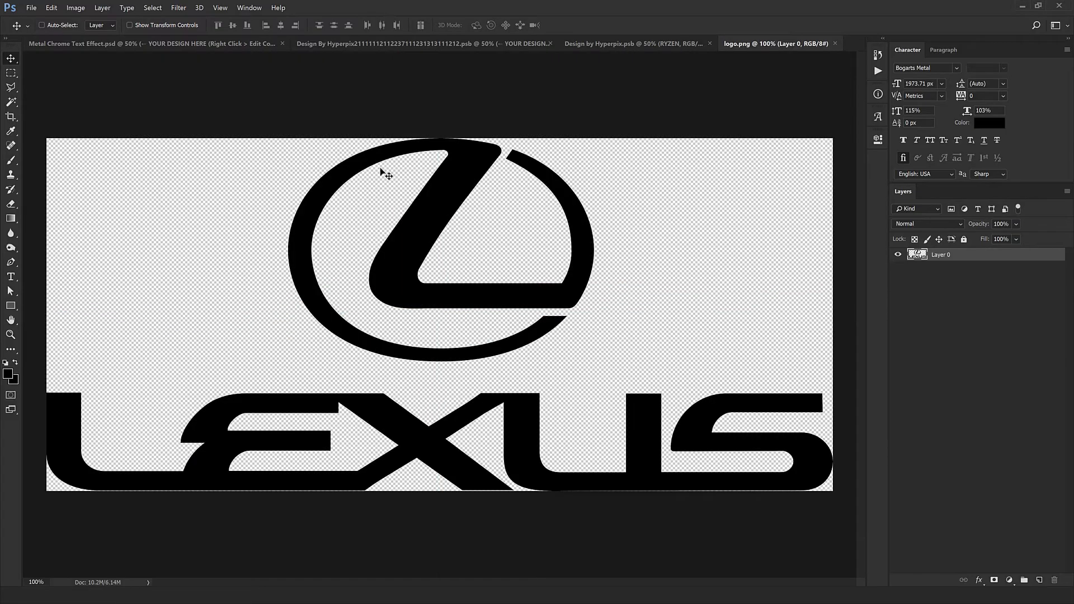
Step: Copy the Lexus logo into the Design by Hyperpix.psb document, centred horizontally over the RYZEN text
{"action": "left_click_drag", "start_coordinate": [440, 178], "coordinate": [513, 158]}
{"action": "key", "text": "ctrl+t"}
{"action": "left_click_drag", "start_coordinate": [456, 207], "coordinate": [455, 230]}
{"action": "key", "text": "Return"}
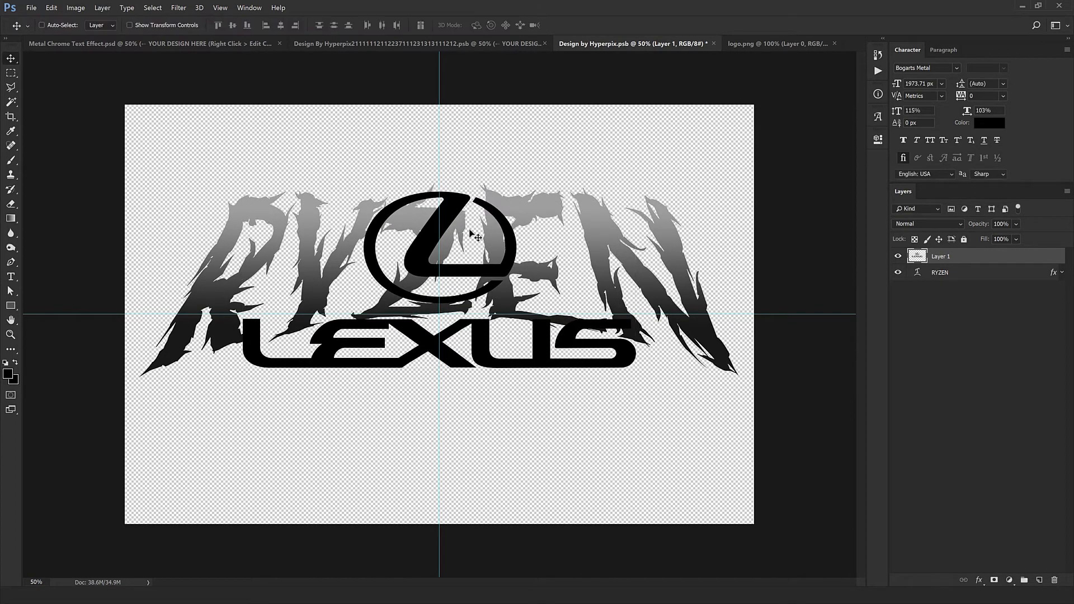
Step: Copy the layer style from the RYZEN text layer to the Lexus logo layer, and delete the RYZEN layer
{"action": "left_click", "coordinate": [1027, 278]}
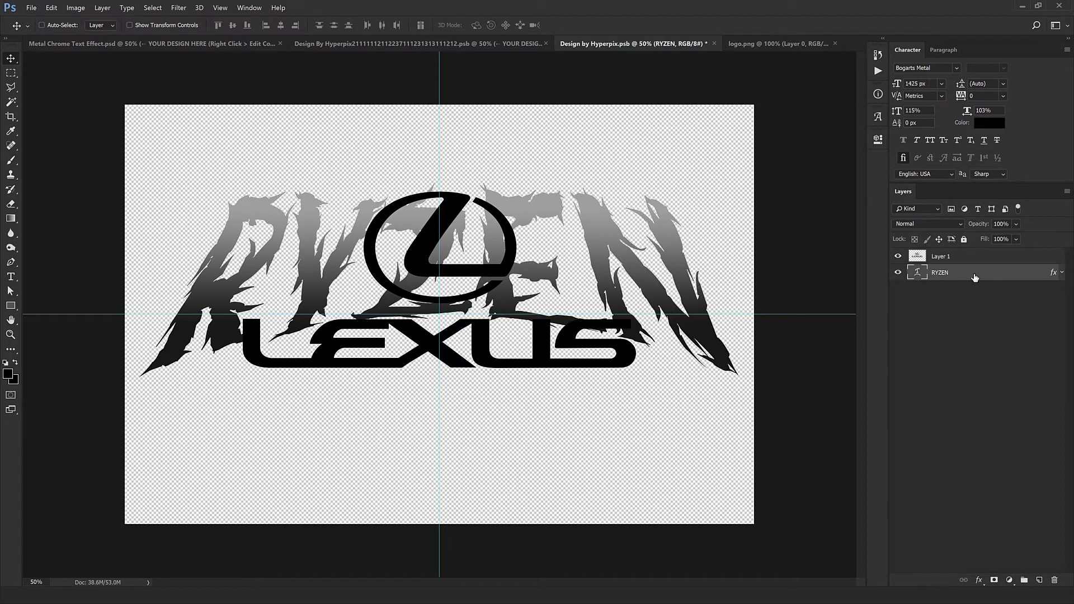
{"action": "right_click", "coordinate": [975, 278]}
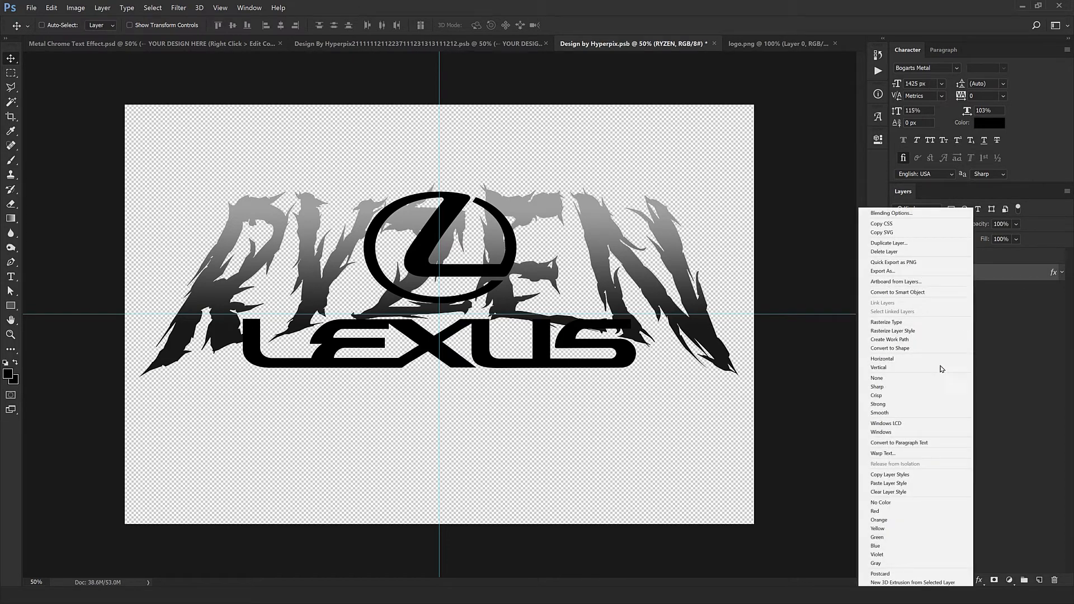
{"action": "left_click", "coordinate": [890, 475]}
{"action": "left_click", "coordinate": [971, 260]}
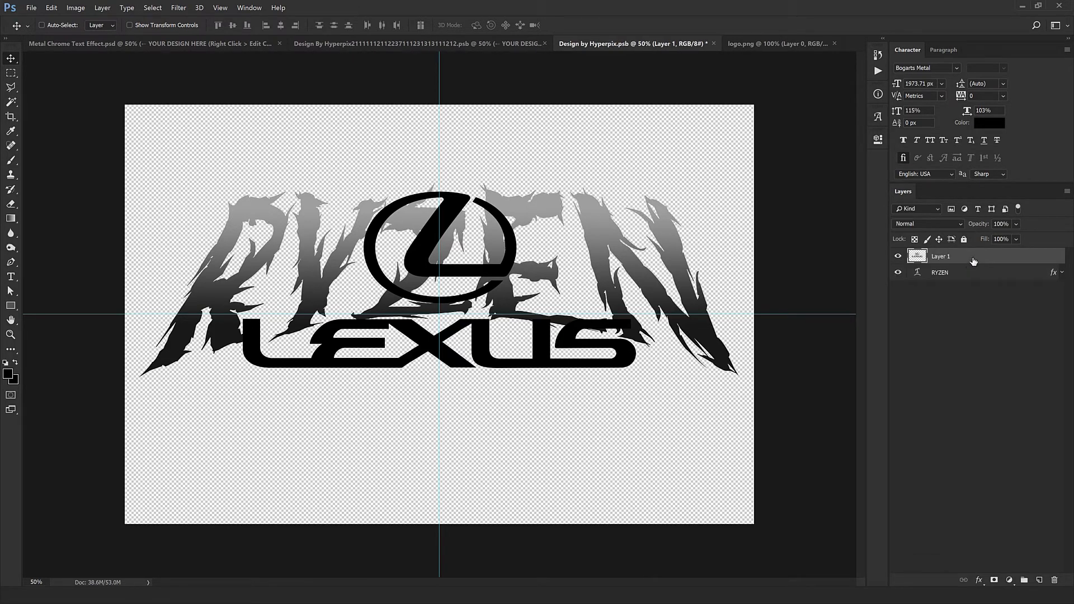
{"action": "right_click", "coordinate": [960, 262]}
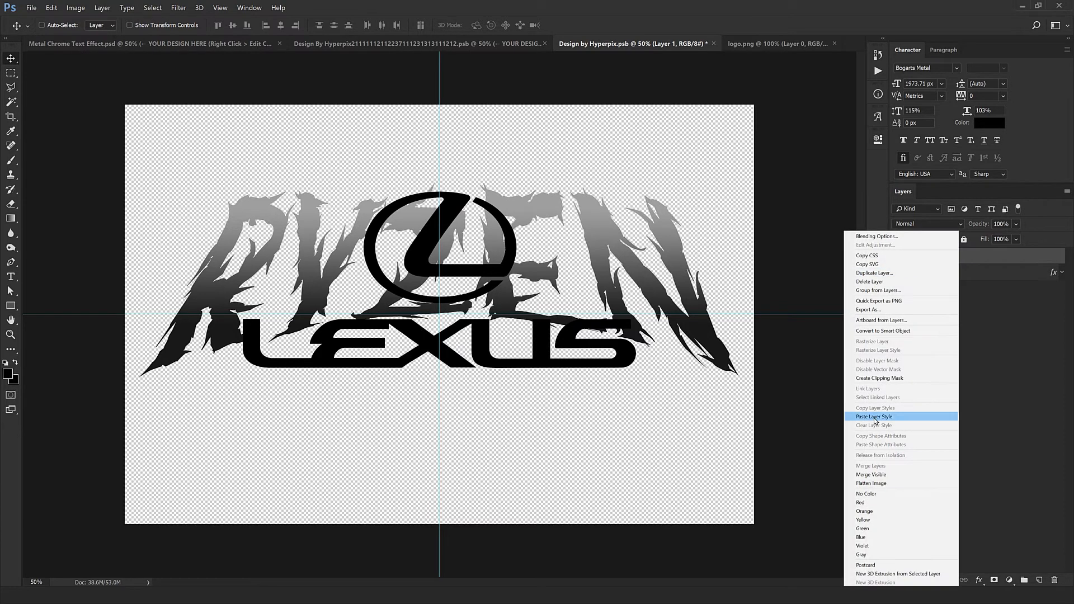
{"action": "left_click", "coordinate": [855, 416]}
{"action": "left_click", "coordinate": [933, 273]}
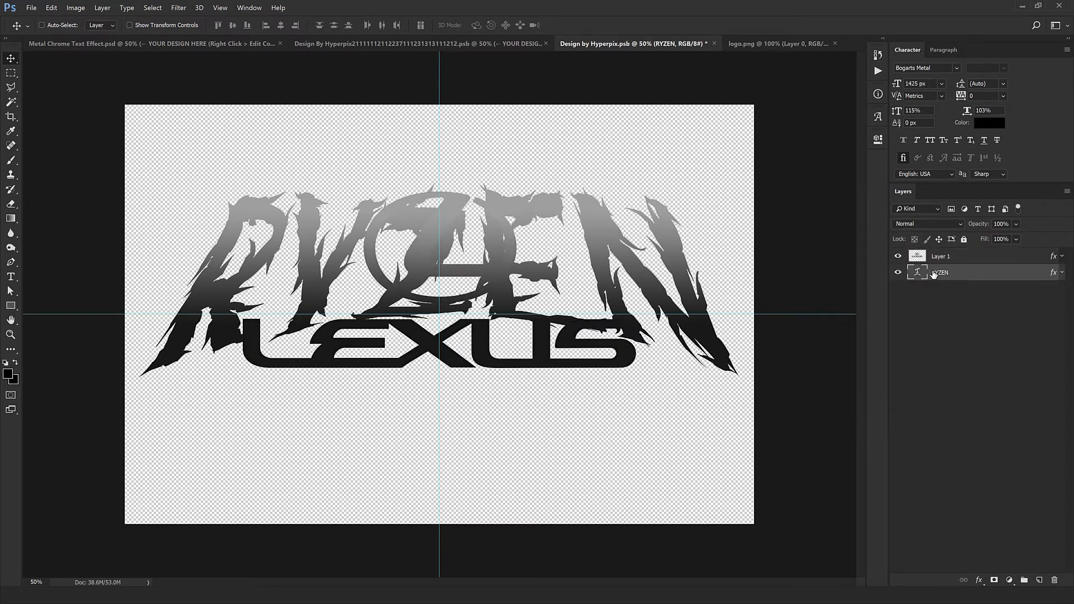
{"action": "left_click", "coordinate": [1055, 581]}
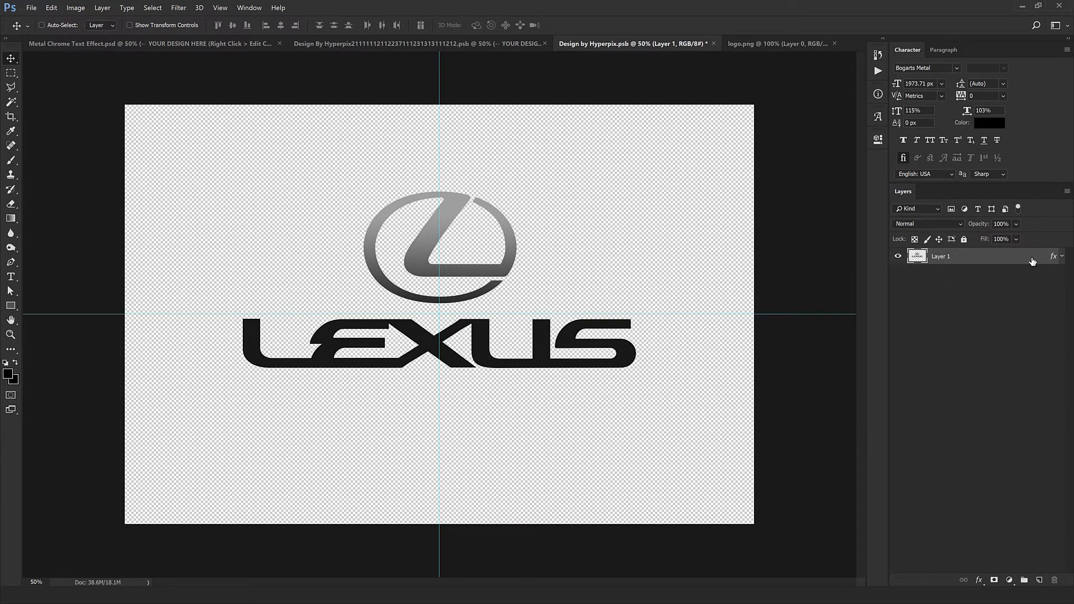
Step: Reposition the logo layer's Gradient Overlay lower so its light part covers the Lexus emblem, and accept the style
{"action": "double_click", "coordinate": [1032, 261]}
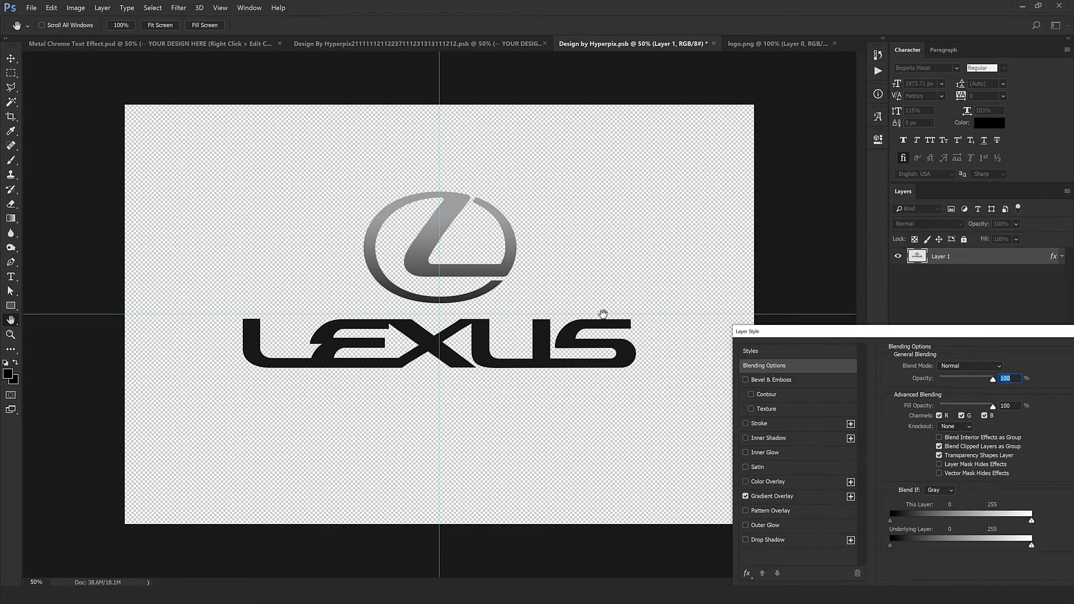
{"action": "left_click", "coordinate": [772, 494]}
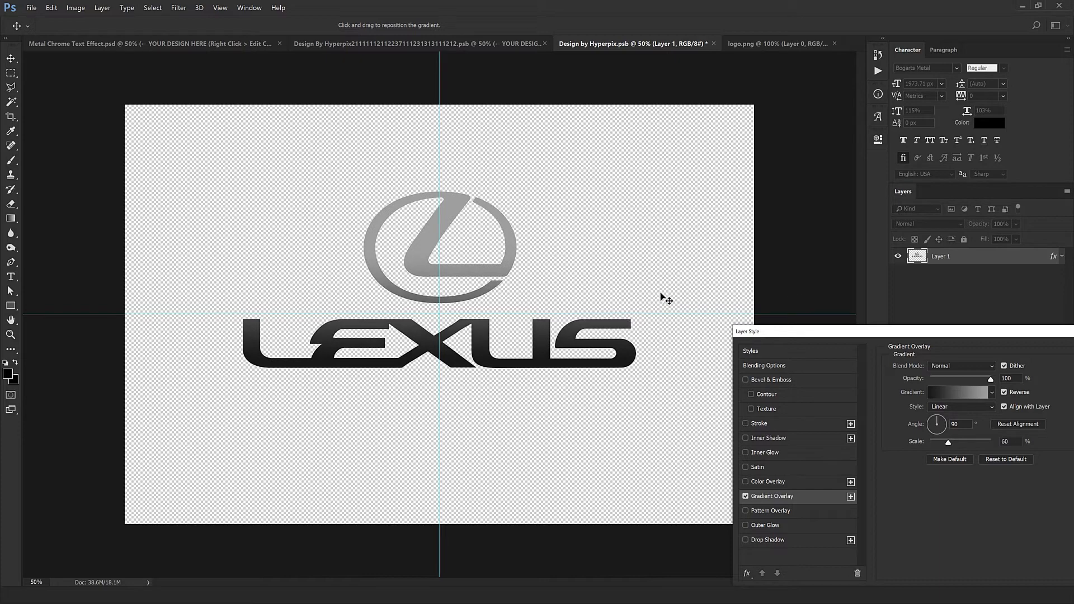
{"action": "left_click_drag", "start_coordinate": [1011, 330], "coordinate": [673, 329]}
{"action": "left_click", "coordinate": [793, 347]}
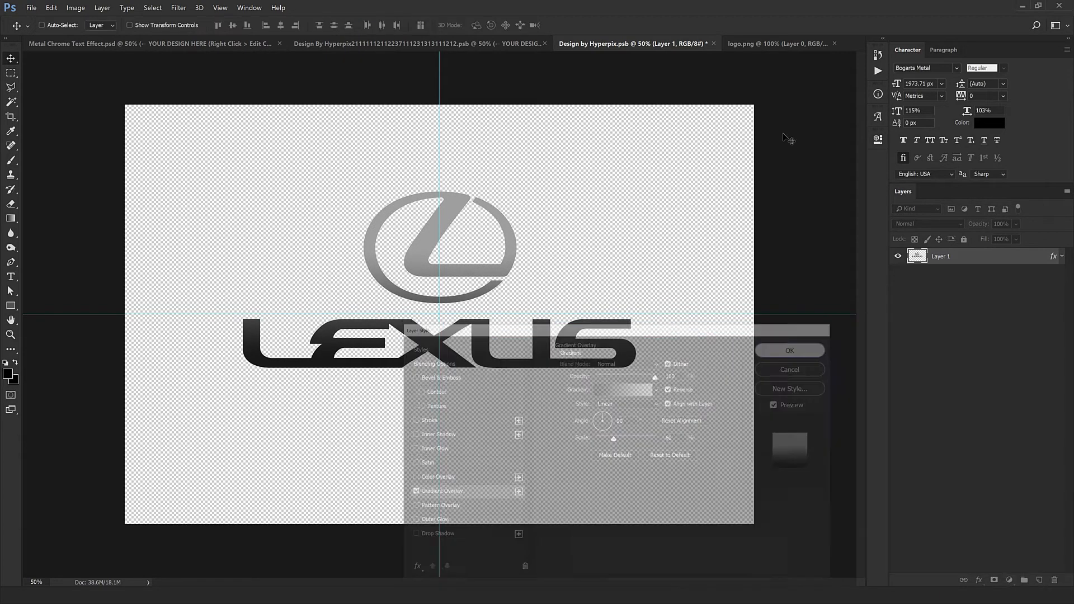
Step: Close logo.png, and close both nested smart object documents with their changes saved
{"action": "left_click", "coordinate": [834, 43]}
{"action": "left_click", "coordinate": [835, 43]}
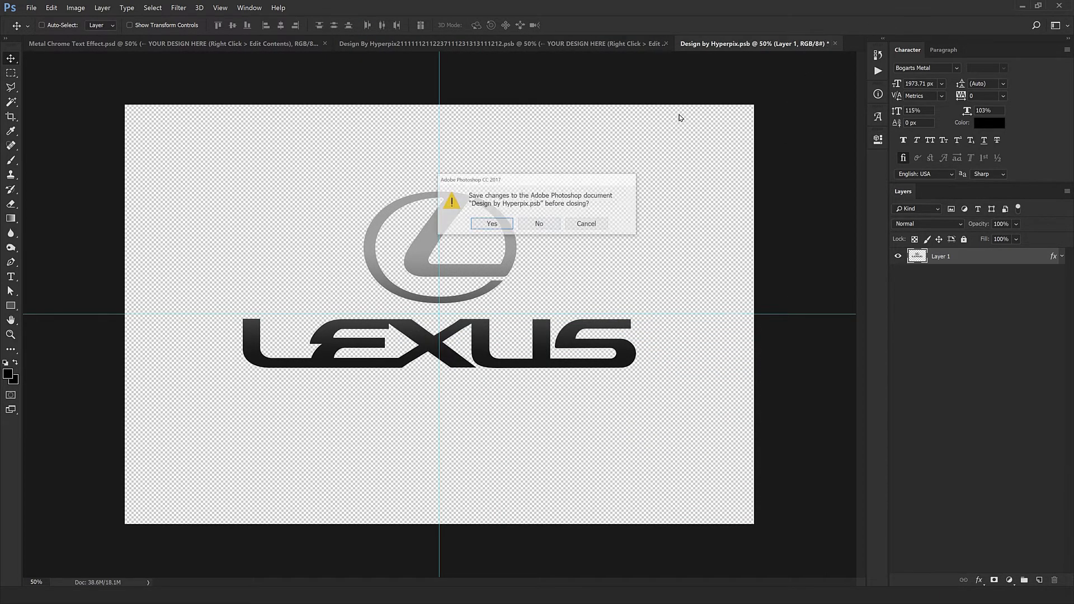
{"action": "left_click", "coordinate": [490, 225]}
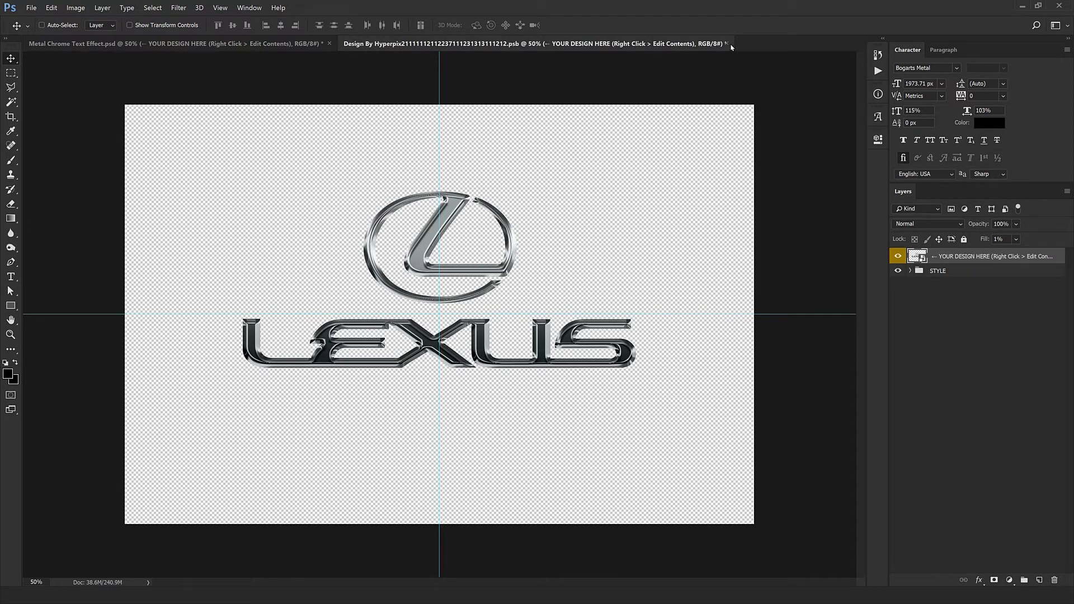
{"action": "left_click", "coordinate": [725, 44]}
{"action": "left_click", "coordinate": [496, 226]}
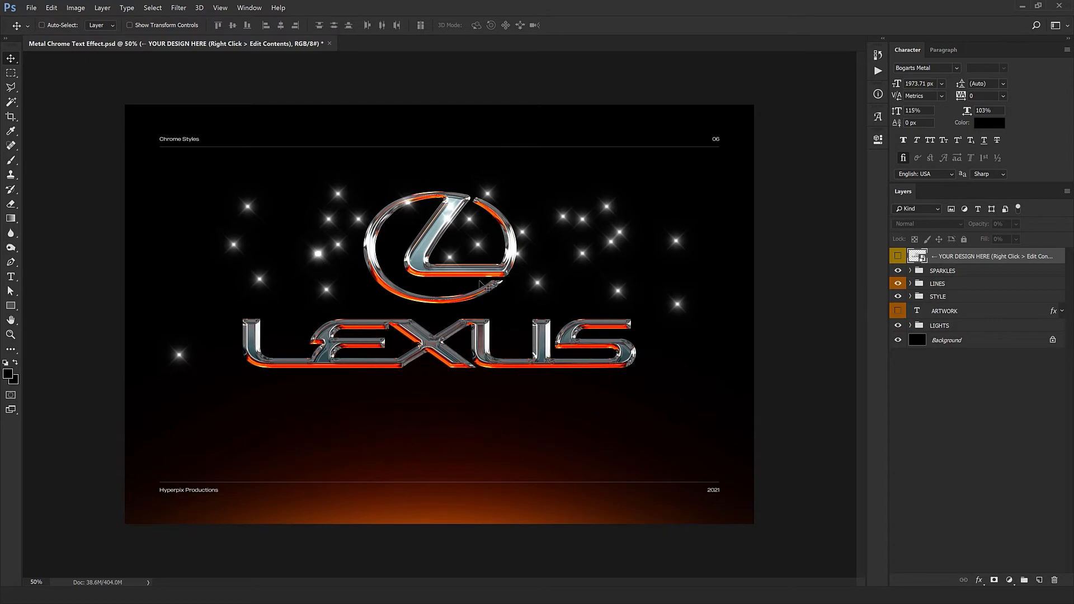
Step: Show the ARTWORK text layer and change its font to Jost* Book
{"action": "key", "text": "ctrl+0"}
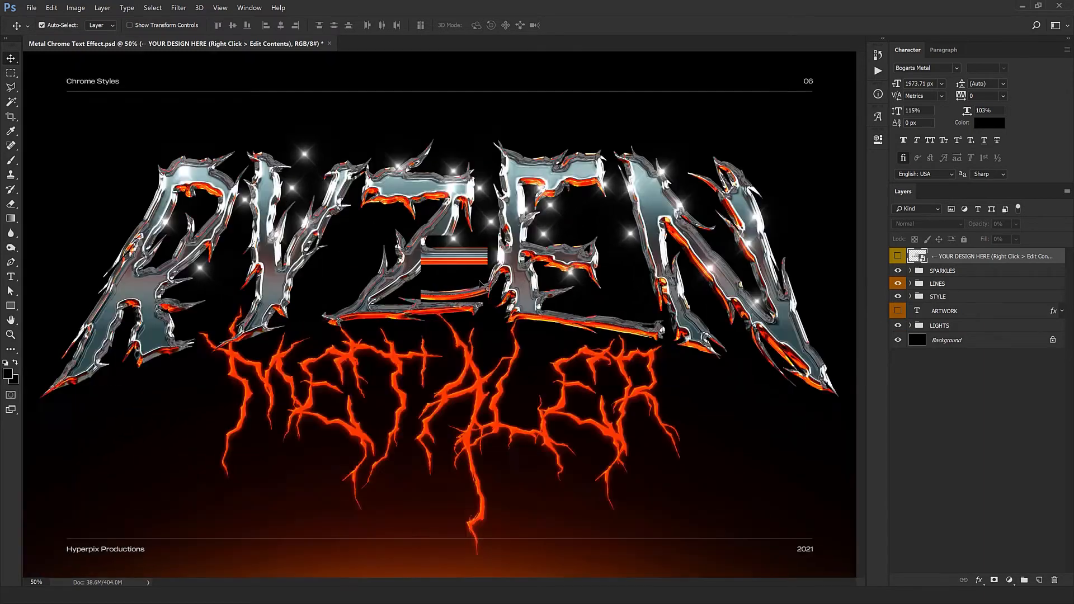
{"action": "scroll", "coordinate": [482, 286], "scroll_direction": "up", "scroll_amount": 3}
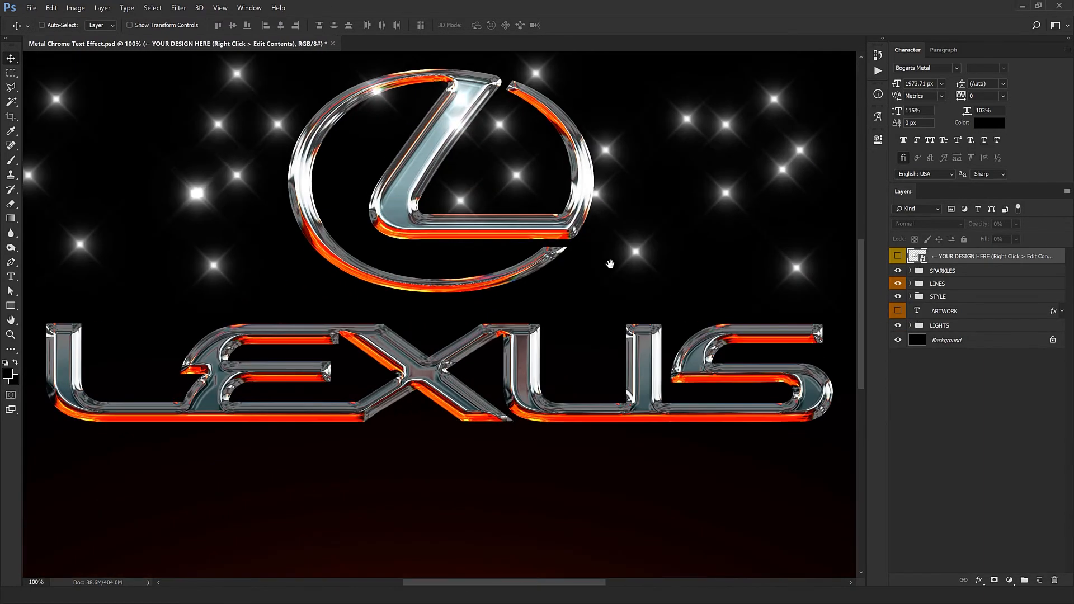
{"action": "left_click_drag", "start_coordinate": [610, 264], "coordinate": [595, 316]}
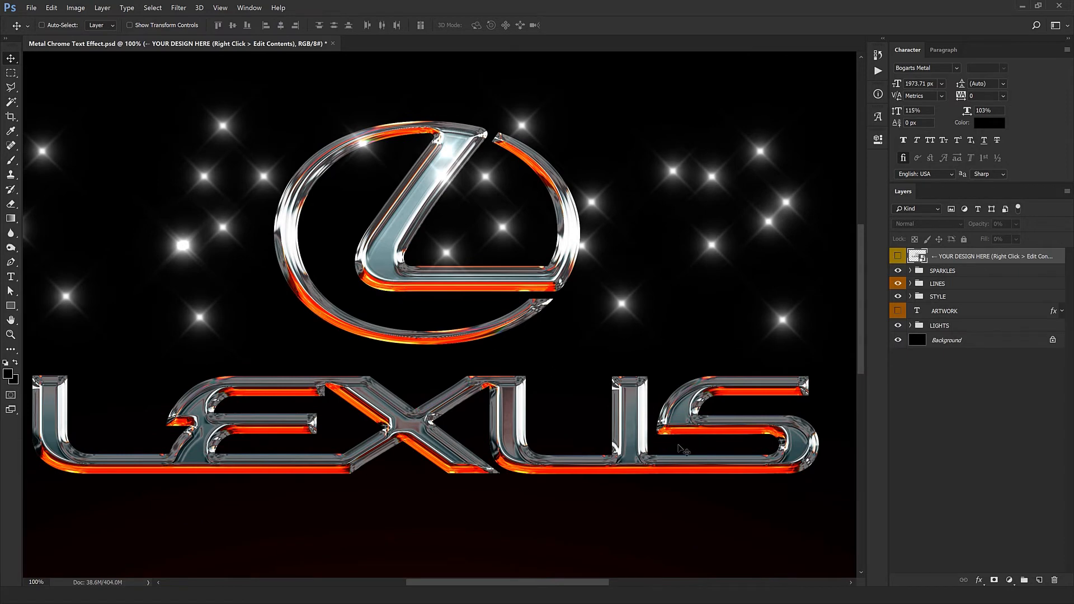
{"action": "left_click_drag", "start_coordinate": [116, 431], "coordinate": [154, 350]}
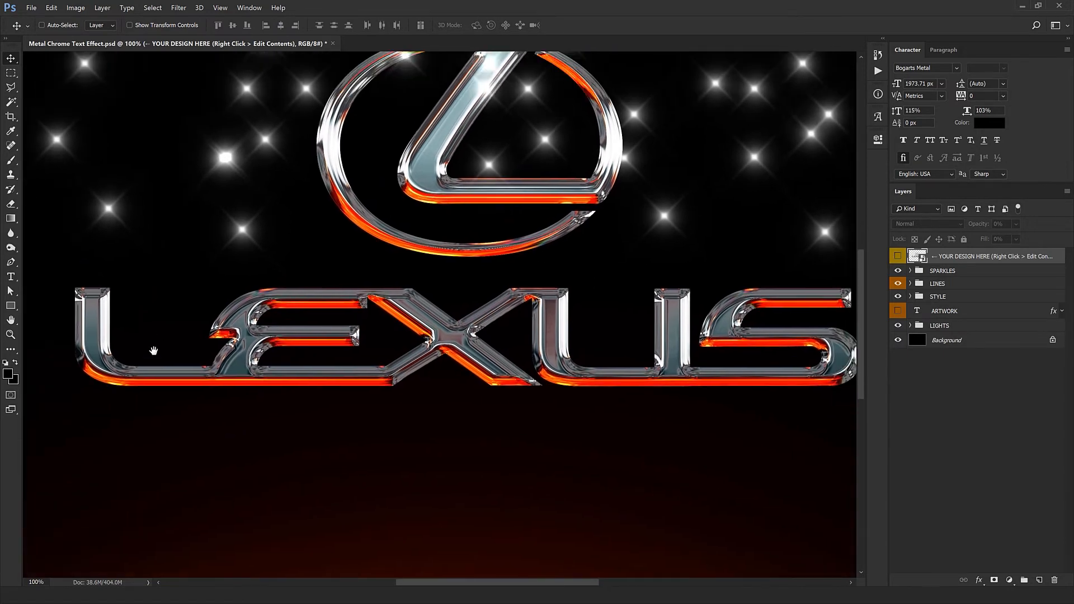
{"action": "left_click", "coordinate": [295, 344], "text": "alt"}
{"action": "left_click", "coordinate": [957, 311]}
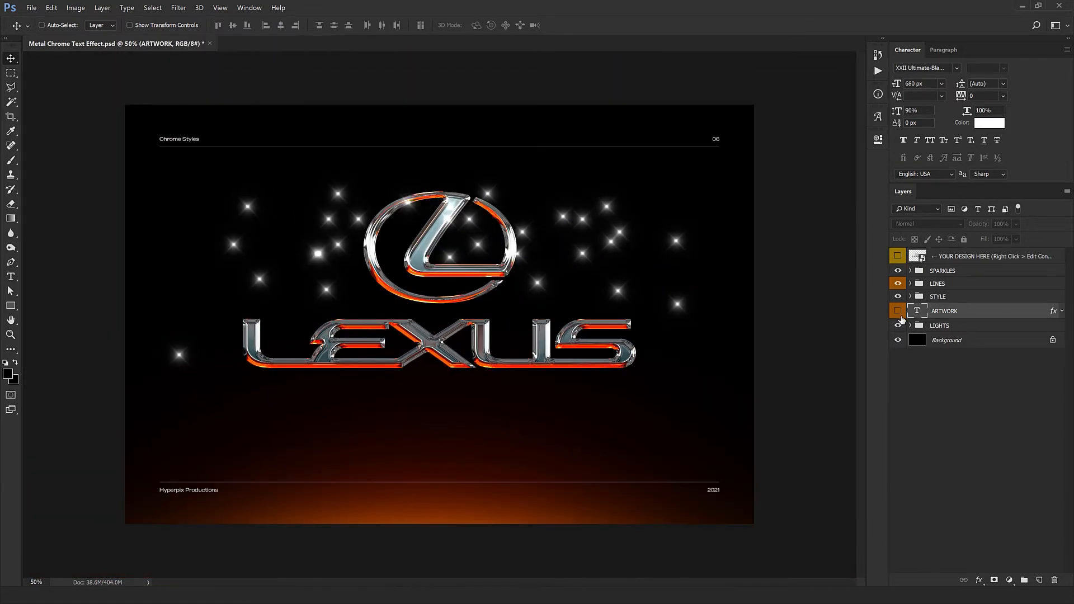
{"action": "left_click", "coordinate": [897, 311]}
{"action": "key", "text": "t"}
{"action": "double_click", "coordinate": [917, 312]}
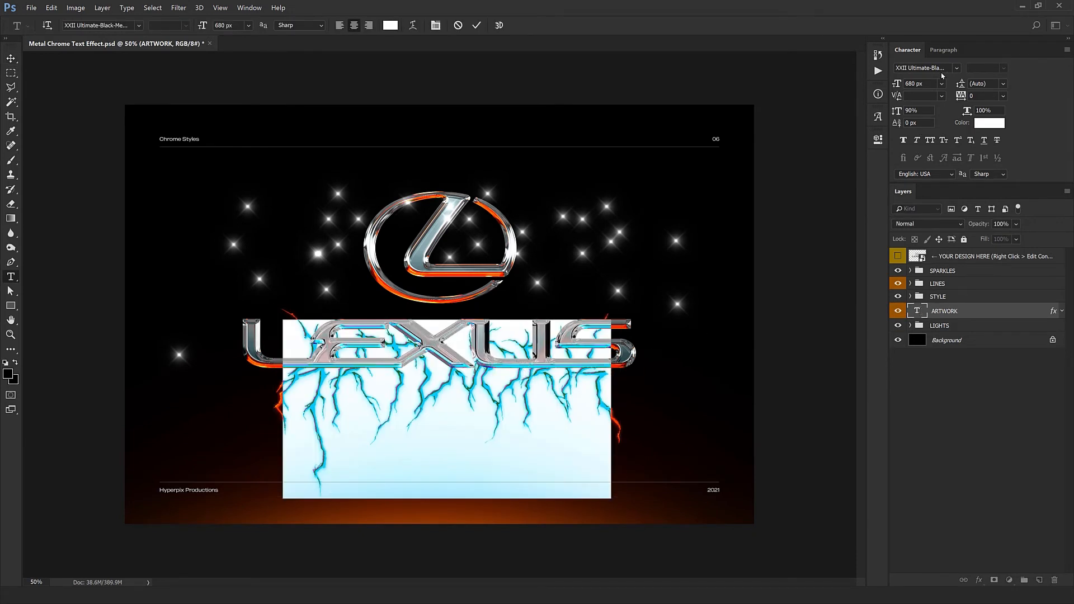
{"action": "left_click", "coordinate": [945, 67]}
{"action": "type", "text": "Jo"}
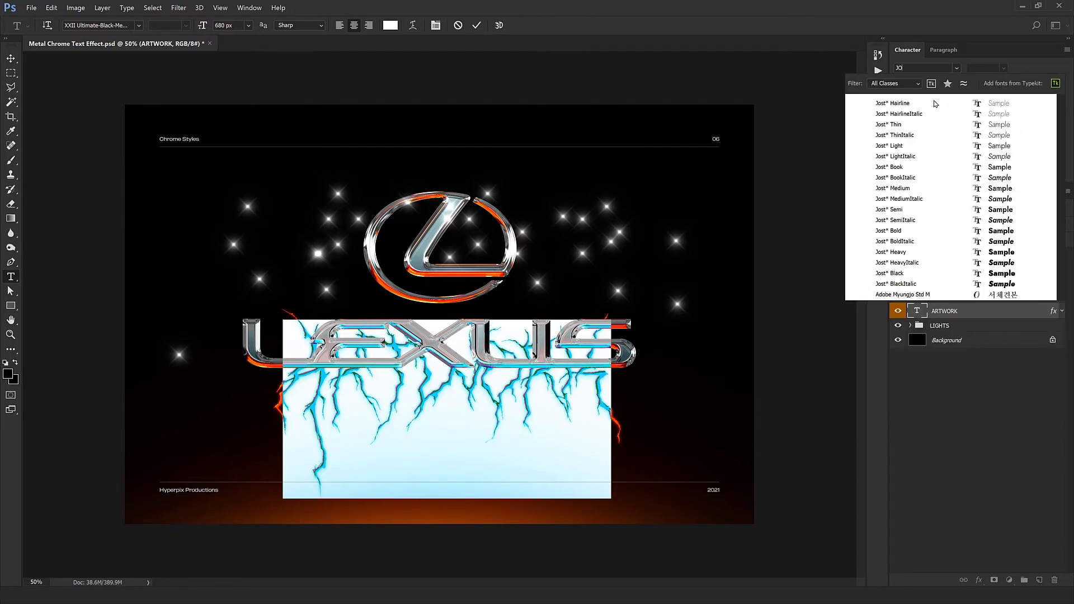
{"action": "left_click", "coordinate": [897, 167]}
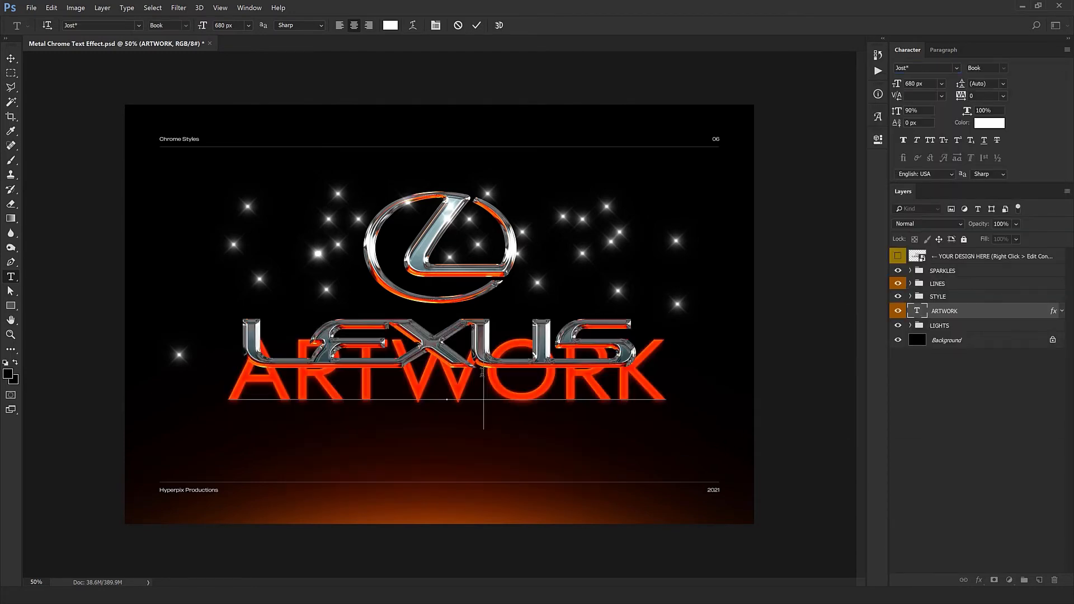
{"action": "key", "text": "ctrl+Return"}
Step: Move the ARTWORK text below the LEXUS lettering and replace it with "The Relentless Pursuit of Perfection"
{"action": "key", "text": "v"}
{"action": "left_click_drag", "start_coordinate": [462, 393], "coordinate": [464, 436]}
{"action": "double_click", "coordinate": [483, 410]}
{"action": "key", "text": "ctrl+a"}
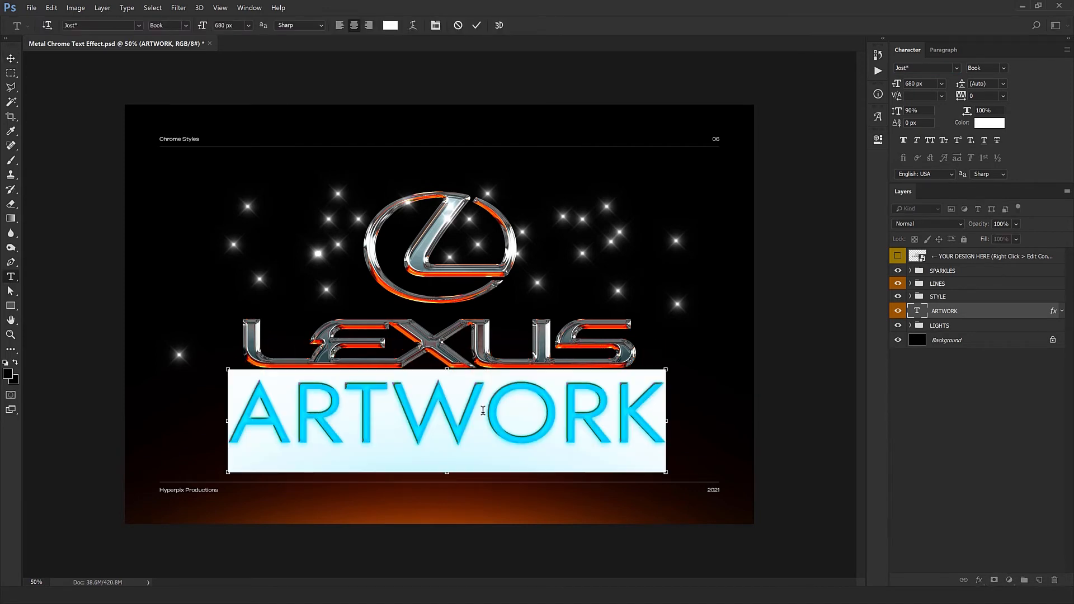
{"action": "type", "text": "The Relentless Pursuit of Perfection"}
Step: Format the tagline in all caps with a 100 px font size and a tracking of 200
{"action": "key", "text": "ctrl+a"}
{"action": "left_click_drag", "start_coordinate": [884, 87], "coordinate": [594, 251]}
{"action": "left_click", "coordinate": [531, 438]}
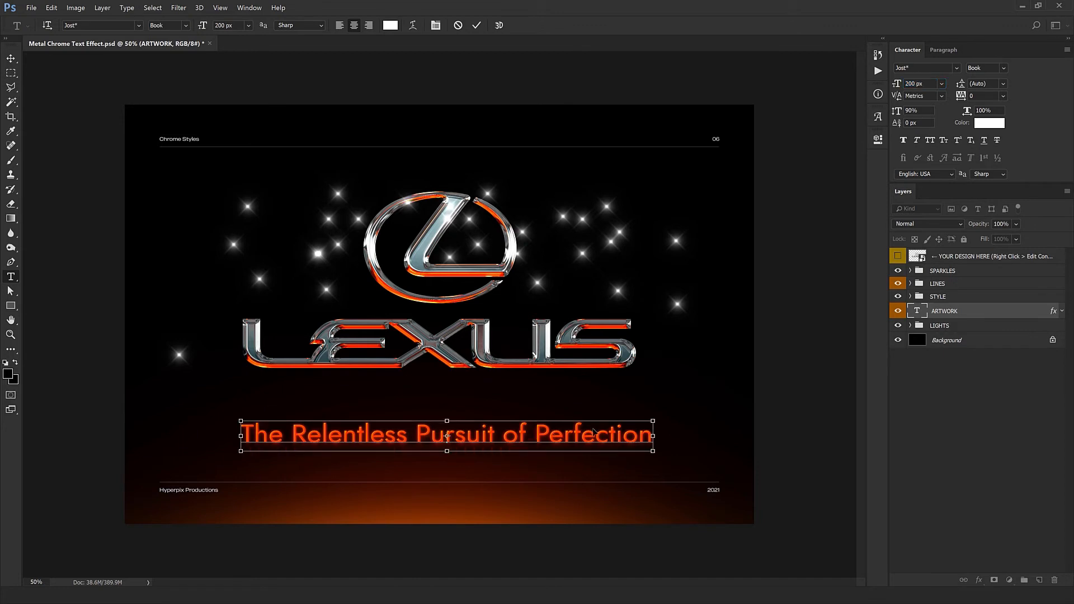
{"action": "key", "text": "ctrl+a"}
{"action": "left_click", "coordinate": [931, 141]}
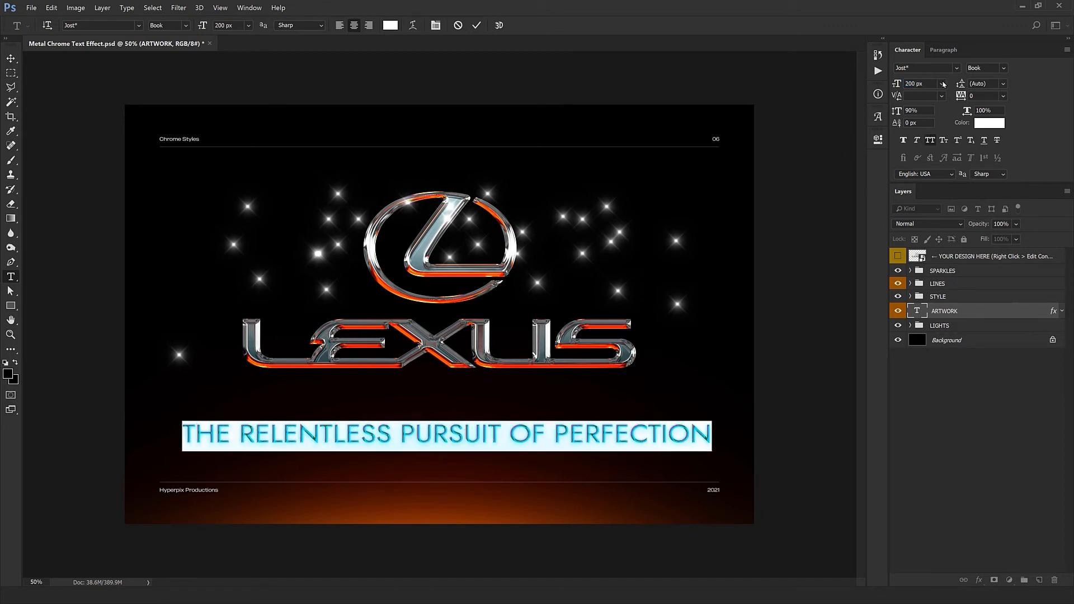
{"action": "type", "text": "100"}
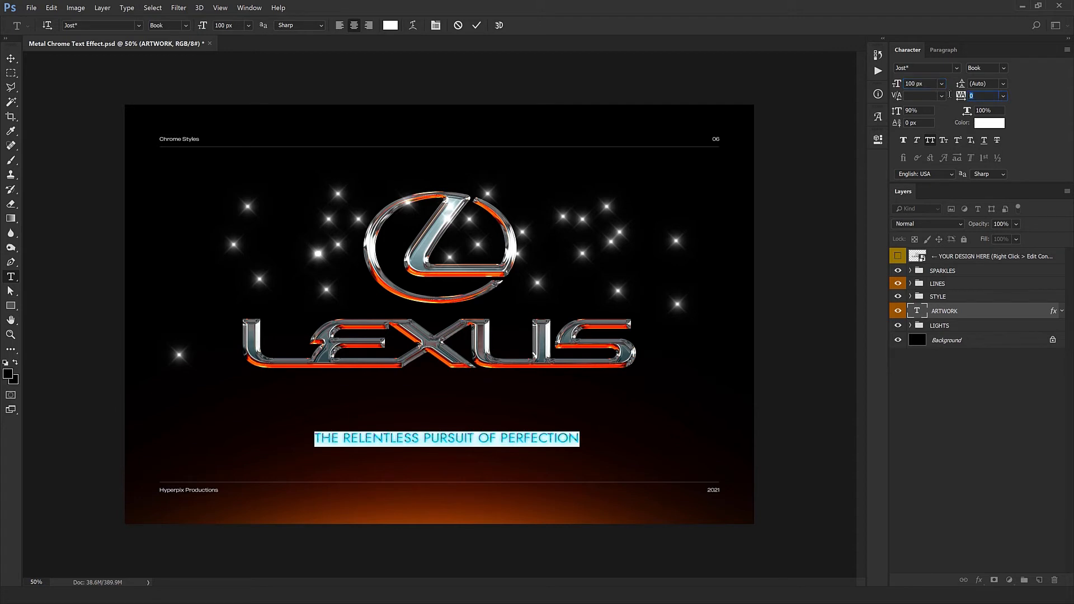
{"action": "type", "text": "200"}
{"action": "key", "text": "Return"}
{"action": "key", "text": "ctrl+Return"}
Step: Move the tagline up to just beneath the LEXUS lettering and nudge it slightly down and to the right
{"action": "key", "text": "v"}
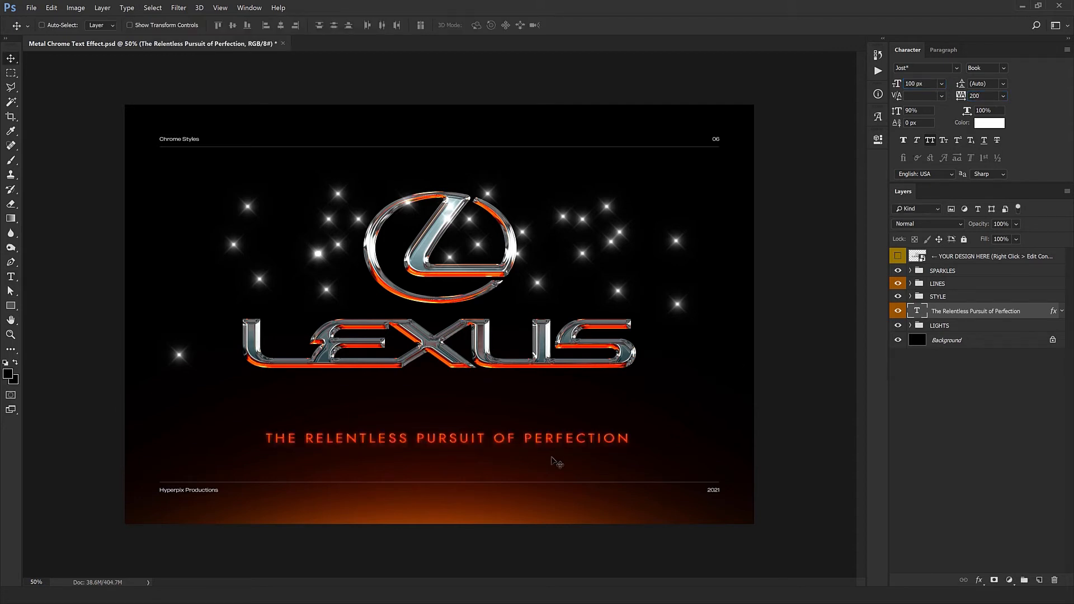
{"action": "left_click_drag", "start_coordinate": [551, 456], "coordinate": [533, 406]}
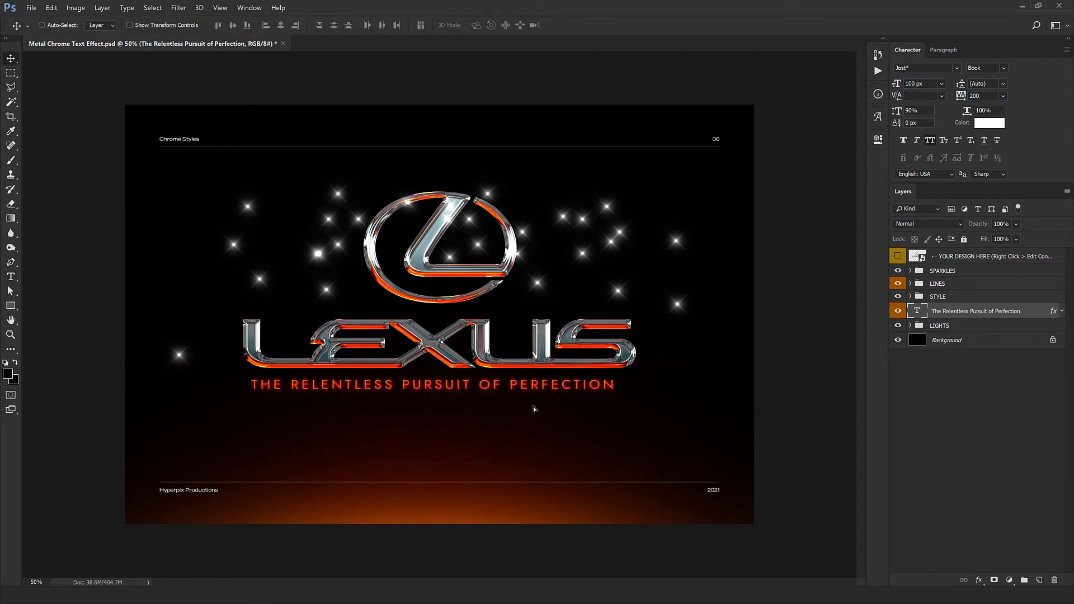
{"action": "key", "text": "Down"}
{"action": "key", "text": "Down"}
{"action": "key", "text": "Down"}
{"action": "key", "text": "Down"}
{"action": "key", "text": "Down"}
{"action": "key", "text": "Down"}
{"action": "key", "text": "Down"}
{"action": "key", "text": "Down"}
{"action": "key", "text": "Down"}
{"action": "key", "text": "Down"}
{"action": "key", "text": "Down"}
{"action": "key", "text": "Down"}
{"action": "key", "text": "Down"}
{"action": "key", "text": "Down"}
{"action": "key", "text": "Down"}
{"action": "key", "text": "Right"}
{"action": "key", "text": "Right"}
{"action": "key", "text": "Right"}
{"action": "key", "text": "Right"}
{"action": "key", "text": "Right"}
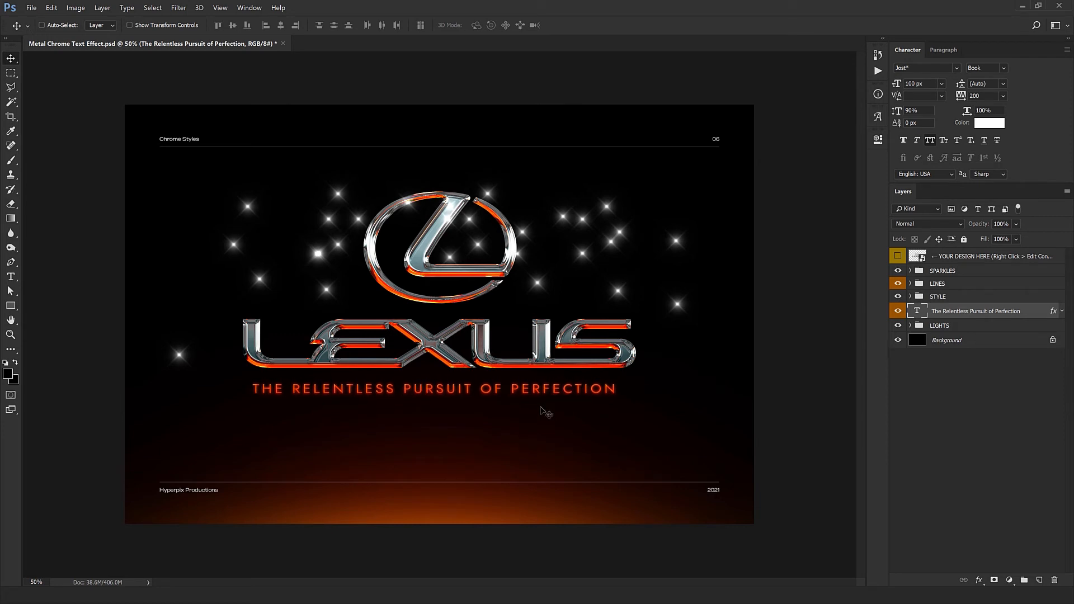
Step: Select the STYLE group together with the tagline layer and nudge both down to centre the design vertically on the canvas
{"action": "left_click", "coordinate": [942, 300], "text": "ctrl"}
{"action": "key", "text": "Down"}
{"action": "key", "text": "Down"}
{"action": "key", "text": "Down"}
{"action": "key", "text": "Down"}
{"action": "key", "text": "Down"}
{"action": "key", "text": "Down"}
{"action": "key", "text": "Down"}
{"action": "key", "text": "Down"}
{"action": "key", "text": "Down"}
{"action": "key", "text": "Down"}
{"action": "key", "text": "Down"}
{"action": "key", "text": "Down"}
{"action": "key", "text": "Down"}
{"action": "key", "text": "Down"}
{"action": "key", "text": "Down"}
{"action": "key", "text": "Down"}
{"action": "key", "text": "Down"}
{"action": "key", "text": "Down"}
{"action": "key", "text": "Down"}
{"action": "key", "text": "Down"}
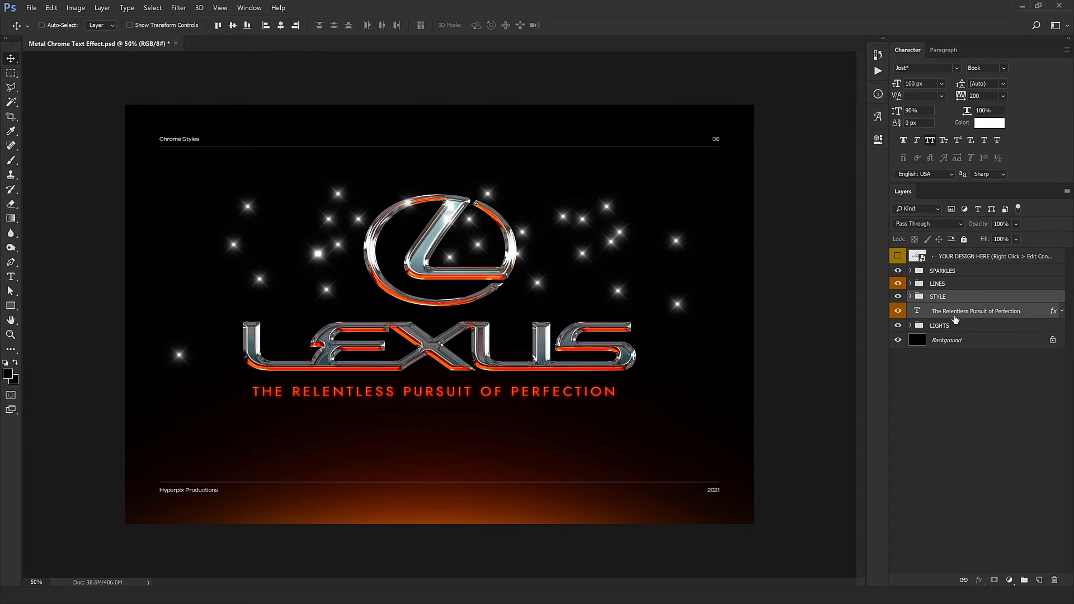
{"action": "key", "text": "Down"}
{"action": "key", "text": "Down"}
{"action": "key", "text": "Down"}
{"action": "key", "text": "Down"}
{"action": "key", "text": "Down"}
{"action": "key", "text": "Down"}
{"action": "key", "text": "Down"}
{"action": "key", "text": "Down"}
{"action": "key", "text": "Down"}
{"action": "key", "text": "Down"}
{"action": "key", "text": "Down"}
{"action": "key", "text": "Down"}
{"action": "key", "text": "Down"}
{"action": "key", "text": "Down"}
{"action": "key", "text": "Down"}
{"action": "key", "text": "Down"}
{"action": "key", "text": "Down"}
{"action": "key", "text": "Down"}
{"action": "key", "text": "Down"}
{"action": "key", "text": "Down"}
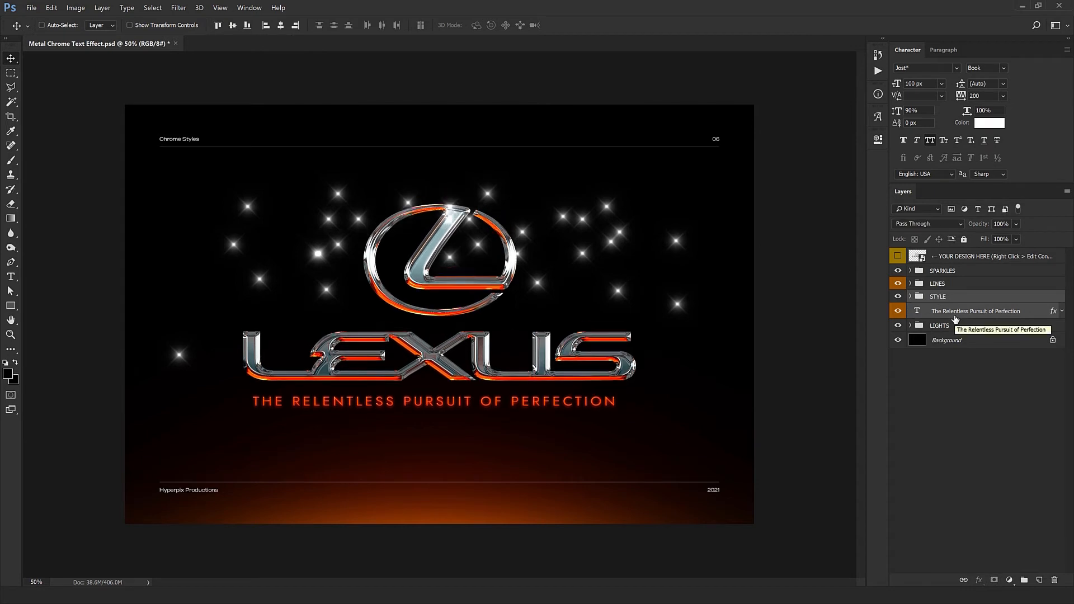
{"action": "key", "text": "Down"}
{"action": "key", "text": "Down"}
{"action": "key", "text": "Down"}
{"action": "key", "text": "Down"}
{"action": "key", "text": "Down"}
{"action": "key", "text": "Down"}
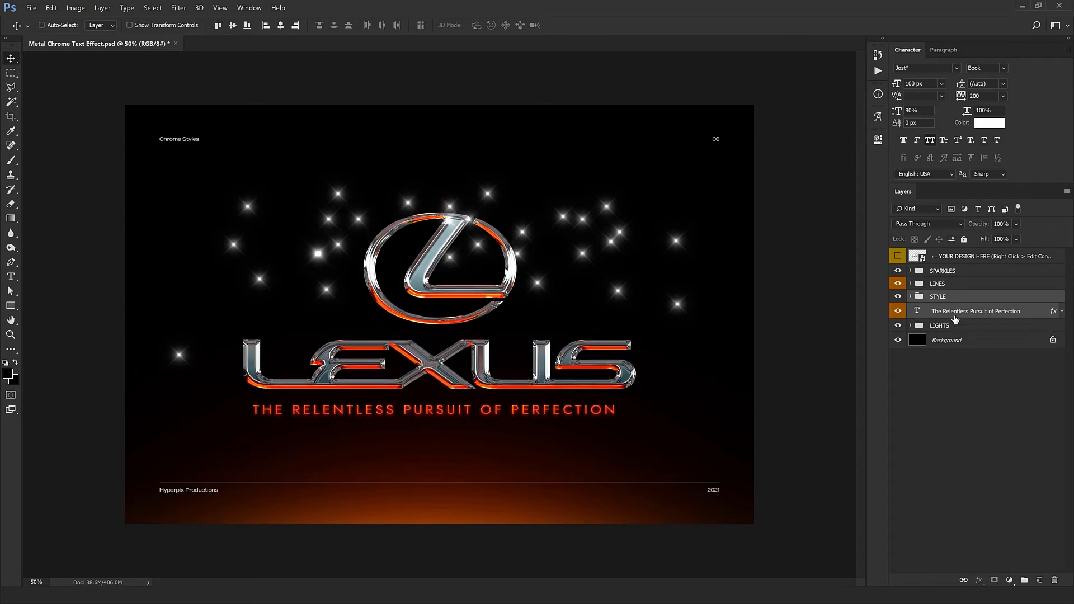
{"action": "key", "text": "Down"}
{"action": "key", "text": "Down"}
{"action": "key", "text": "Down"}
{"action": "key", "text": "Down"}
{"action": "key", "text": "Down"}
{"action": "key", "text": "Down"}
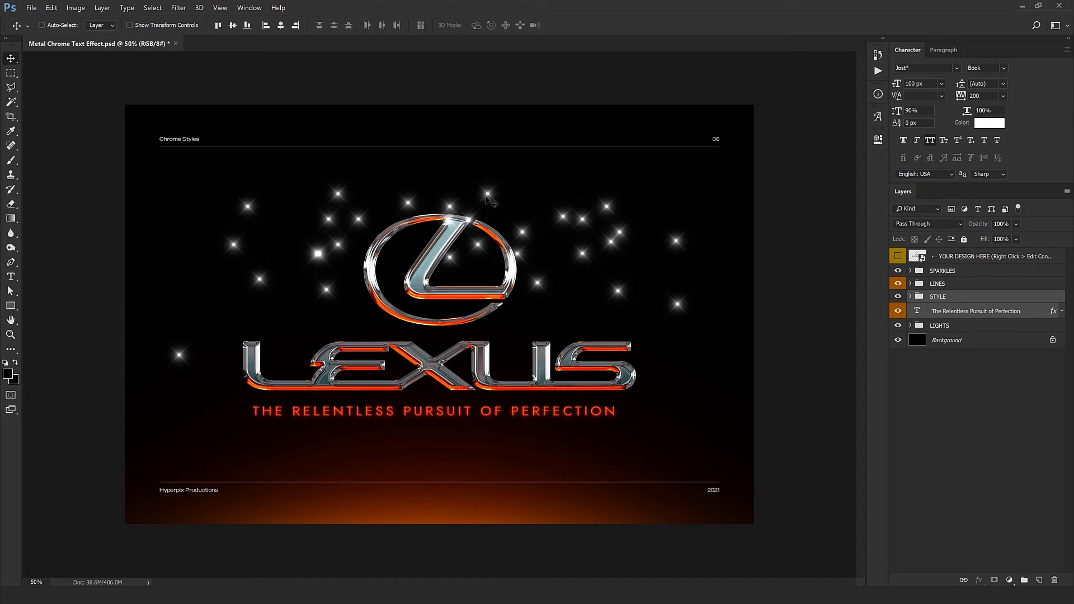
Step: Expand the SPARKLES group and move its topmost sparkle to the empty area above and right of the Lexus emblem
{"action": "left_click", "coordinate": [910, 270]}
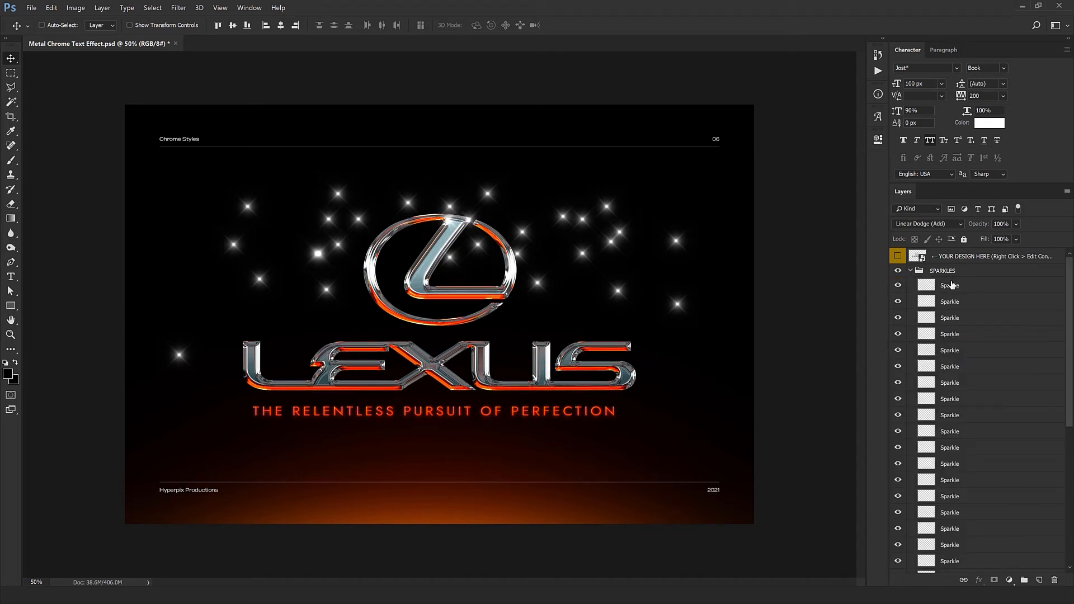
{"action": "left_click", "coordinate": [952, 285]}
{"action": "left_click_drag", "start_coordinate": [457, 283], "coordinate": [598, 246]}
Step: Delete all the other Sparkle layers in the SPARKLES group, keeping only the topmost one
{"action": "left_click", "coordinate": [968, 304]}
{"action": "scroll", "coordinate": [1007, 541], "scroll_direction": "down", "scroll_amount": 3}
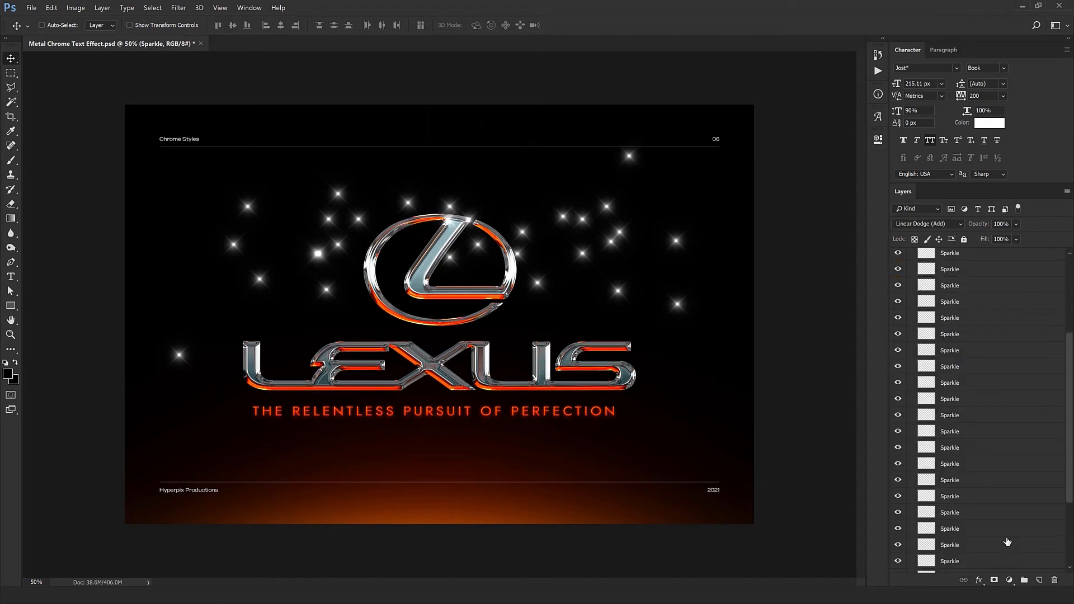
{"action": "scroll", "coordinate": [1007, 542], "scroll_direction": "down", "scroll_amount": 2}
{"action": "left_click", "coordinate": [977, 500], "text": "shift"}
{"action": "key", "text": "Delete"}
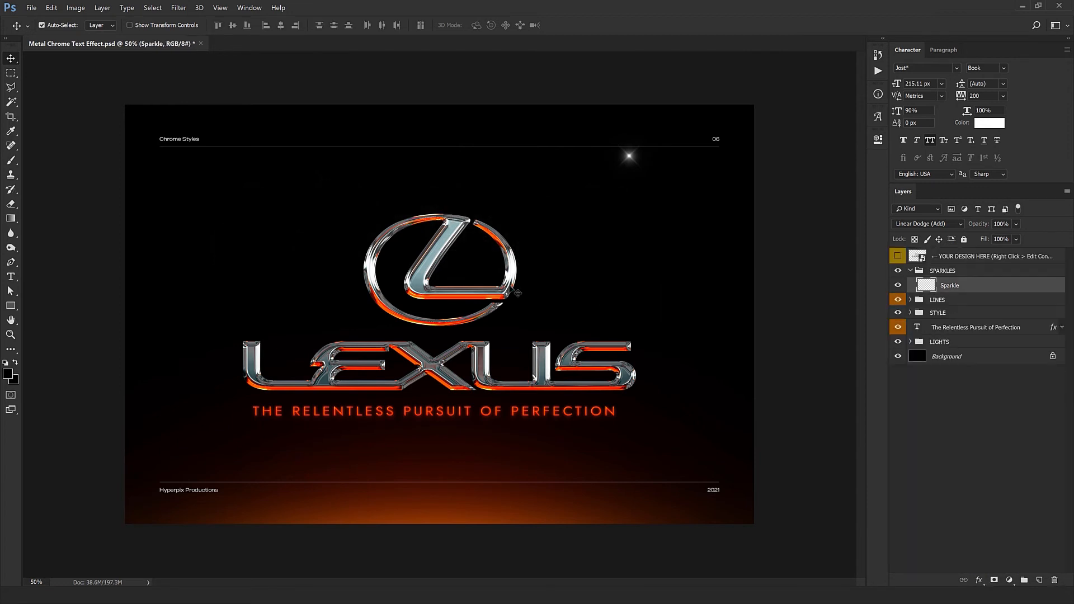
{"action": "key", "text": "ctrl+plus"}
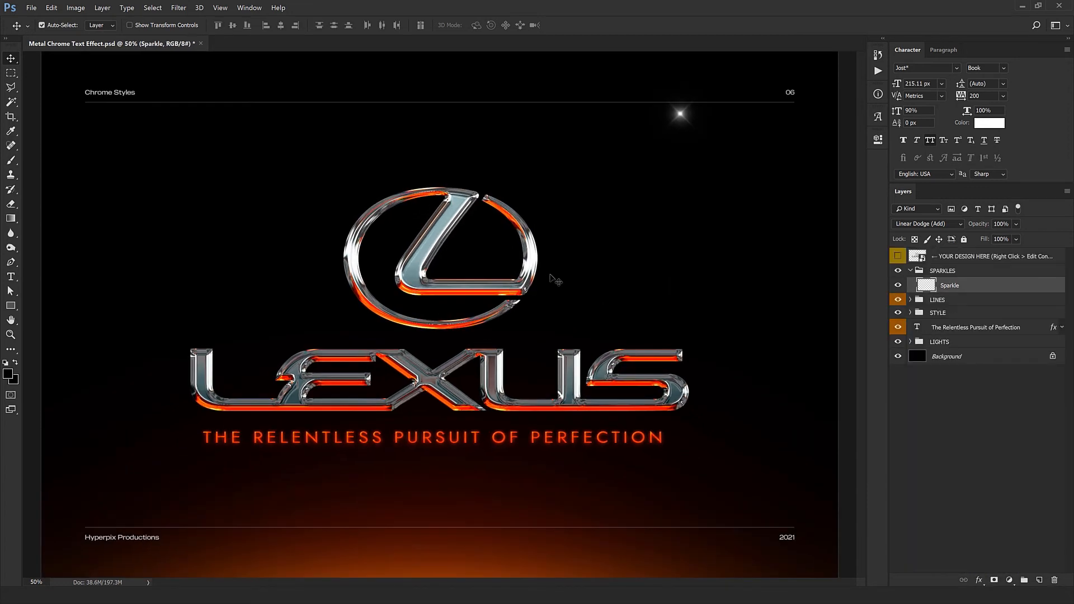
Step: Move the remaining sparkle onto the edge of the Lexus emblem and scale it down with Free Transform
{"action": "left_click_drag", "start_coordinate": [704, 135], "coordinate": [507, 198]}
{"action": "key", "text": "ctrl+t"}
{"action": "key", "text": "Return"}
Step: Duplicate the sparkle repeatedly and place the copies on the highlights and corners of the emblem and the LEXUS lettering
{"action": "left_click_drag", "start_coordinate": [552, 230], "coordinate": [265, 401]}
{"action": "left_click_drag", "start_coordinate": [259, 423], "coordinate": [356, 437]}
{"action": "left_click_drag", "start_coordinate": [343, 466], "coordinate": [471, 482]}
{"action": "left_click_drag", "start_coordinate": [439, 501], "coordinate": [606, 506]}
{"action": "left_click_drag", "start_coordinate": [608, 506], "coordinate": [559, 367]}
{"action": "left_click_drag", "start_coordinate": [537, 370], "coordinate": [307, 393]}
{"action": "left_click_drag", "start_coordinate": [313, 470], "coordinate": [623, 430]}
{"action": "left_click_drag", "start_coordinate": [600, 430], "coordinate": [600, 404]}
{"action": "left_click_drag", "start_coordinate": [662, 416], "coordinate": [576, 421]}
{"action": "left_click_drag", "start_coordinate": [483, 384], "coordinate": [322, 446]}
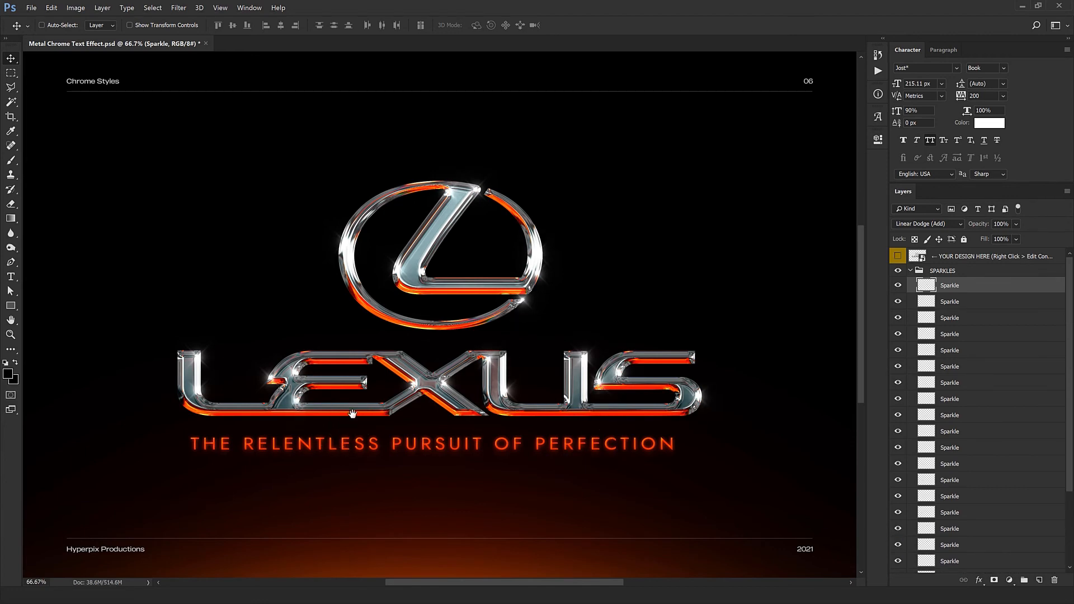
{"action": "left_click_drag", "start_coordinate": [351, 413], "coordinate": [442, 377]}
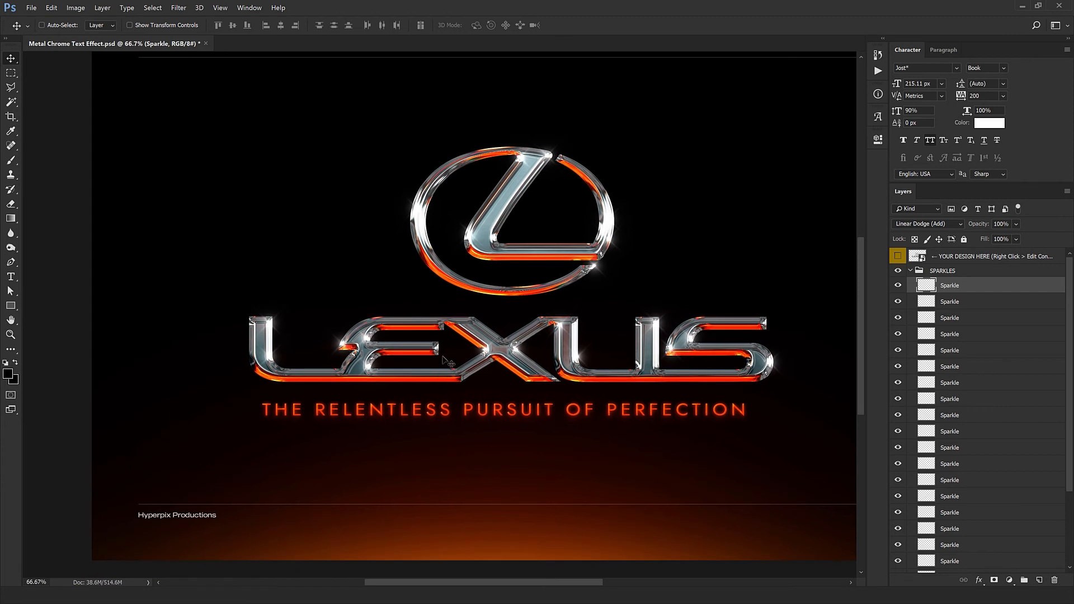
{"action": "key", "text": "ctrl+minus"}
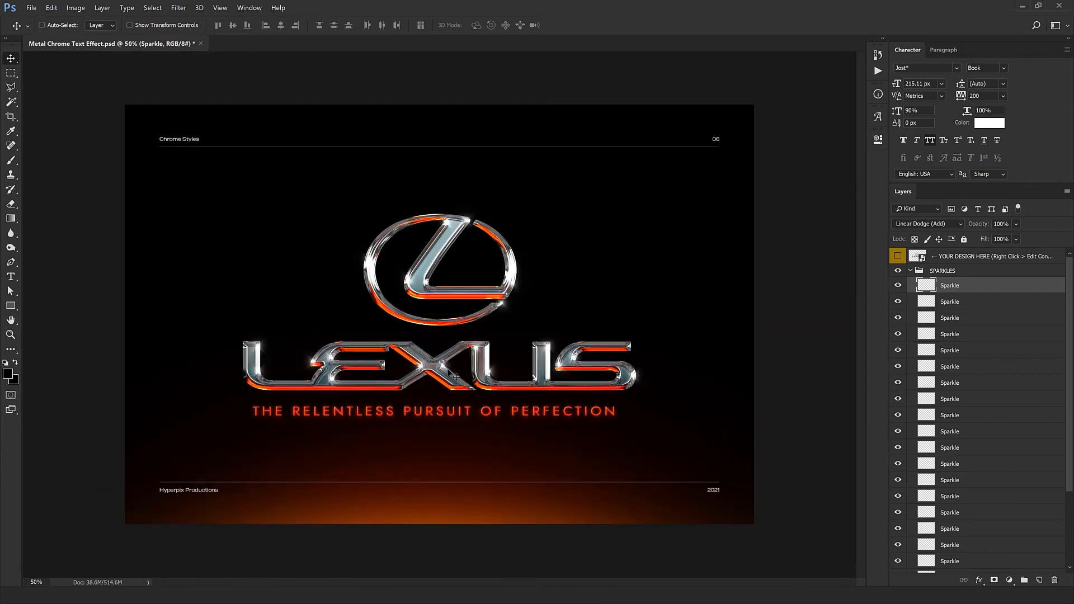
Step: Hide the LINES group, the LIGHTS group and the Background layer to leave the logo and tagline on transparency
{"action": "key", "text": "ctrl+plus"}
{"action": "scroll", "coordinate": [593, 336], "scroll_direction": "down", "scroll_amount": 3}
{"action": "scroll", "coordinate": [927, 517], "scroll_direction": "down", "scroll_amount": 5}
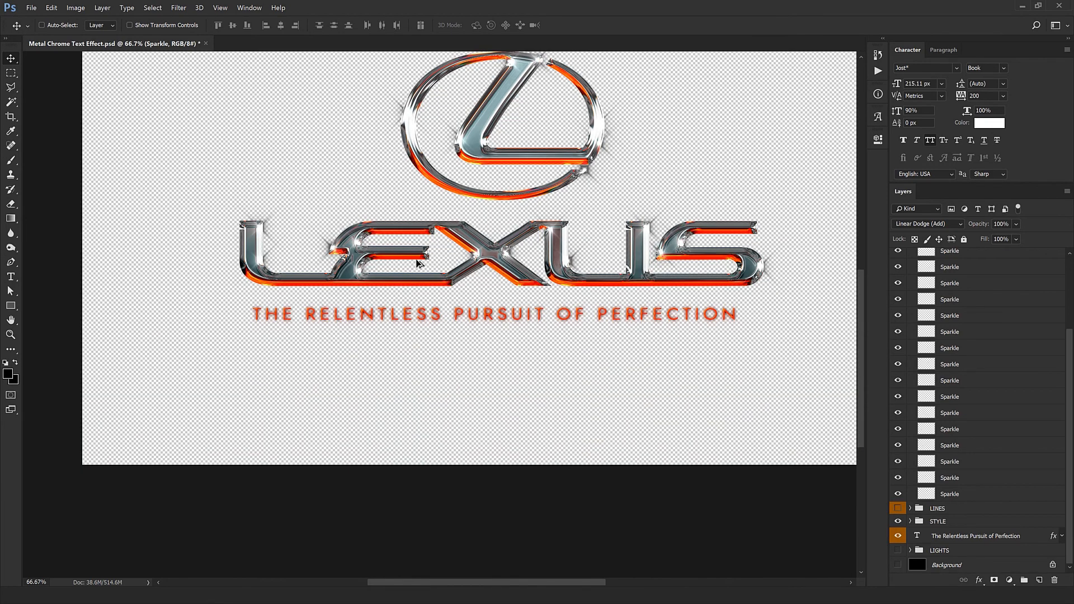
{"action": "key", "text": "ctrl+plus"}
{"action": "left_click_drag", "start_coordinate": [422, 215], "coordinate": [558, 379]}
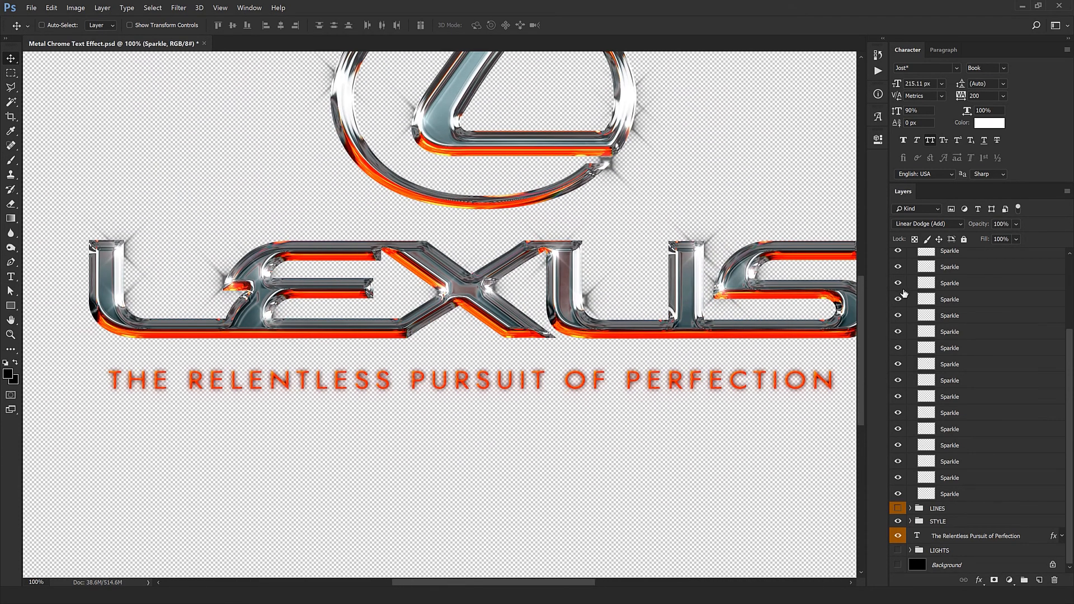
Step: Hide the SPARKLES group and inspect the chrome edges of the emblem and lettering up close
{"action": "scroll", "coordinate": [904, 292], "scroll_direction": "up", "scroll_amount": 3}
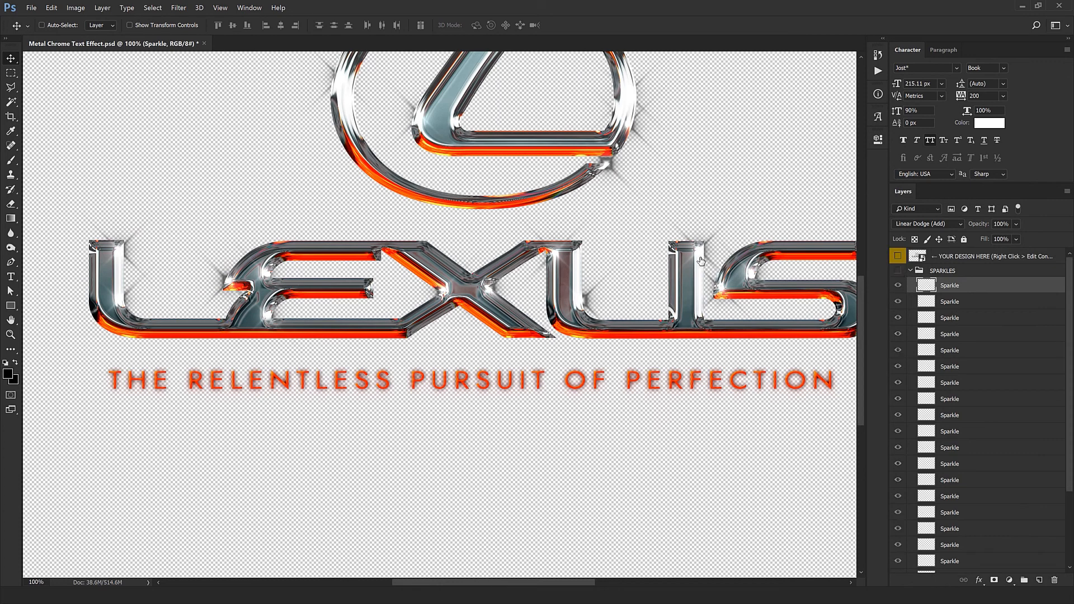
{"action": "left_click_drag", "start_coordinate": [383, 299], "coordinate": [379, 435]}
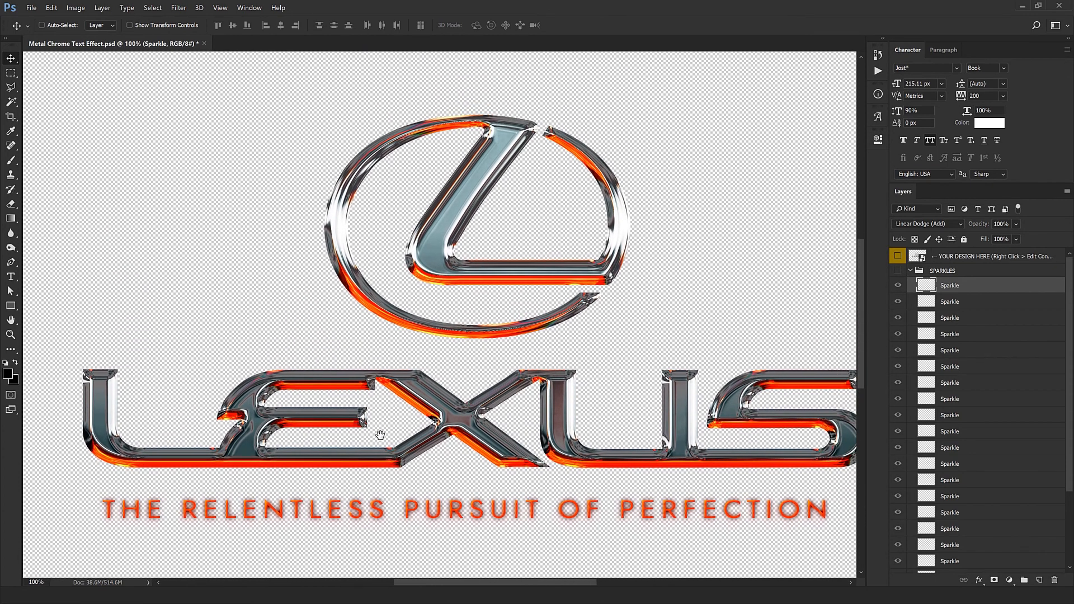
{"action": "key", "text": "ctrl+plus"}
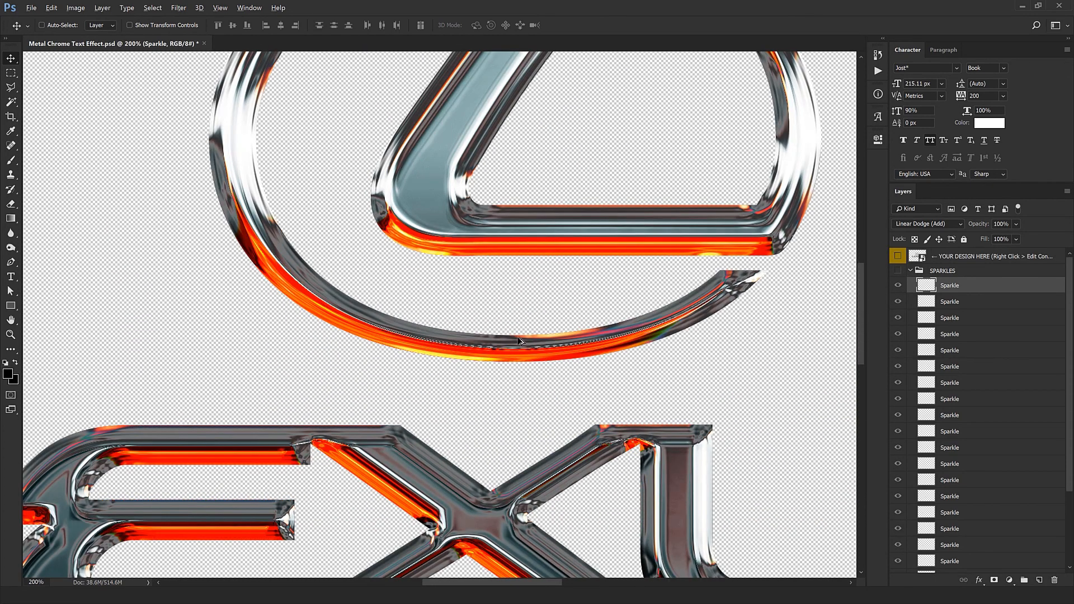
{"action": "key", "text": "ctrl+minus"}
{"action": "key", "text": "ctrl+minus"}
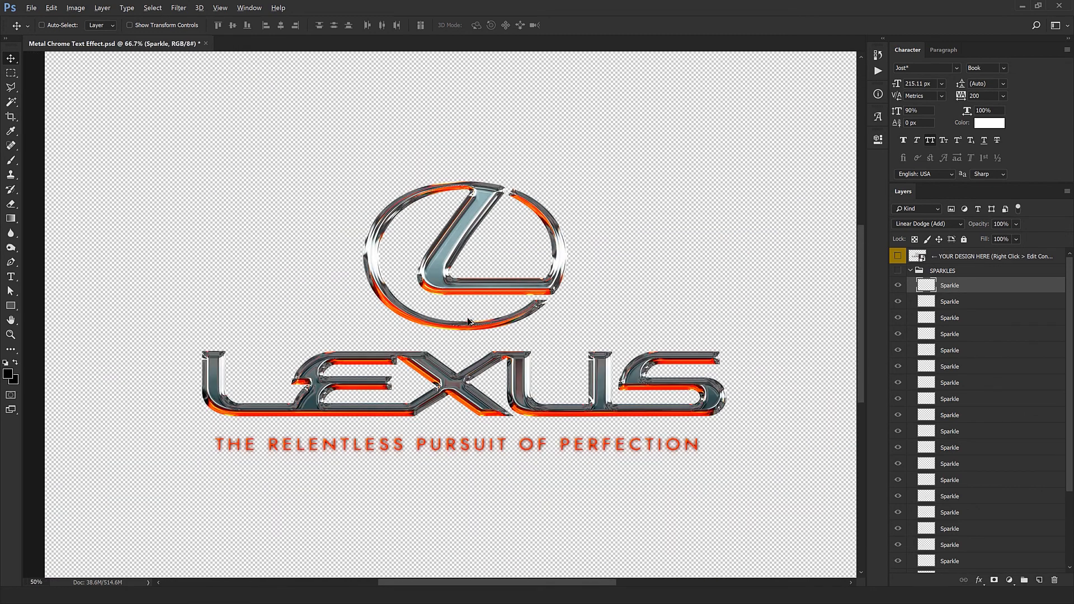
{"action": "key", "text": "ctrl+minus"}
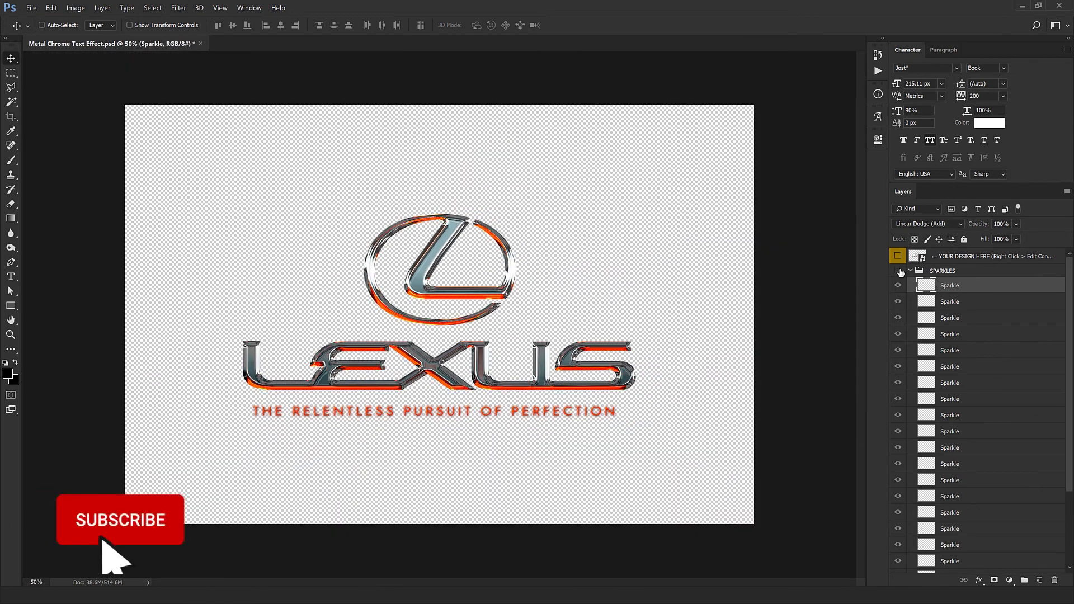
Step: Check the document's pixel dimensions and resolution in Image Size, previewing the emblem, and leave without changing anything
{"action": "left_click", "coordinate": [75, 8]}
{"action": "left_click", "coordinate": [84, 69]}
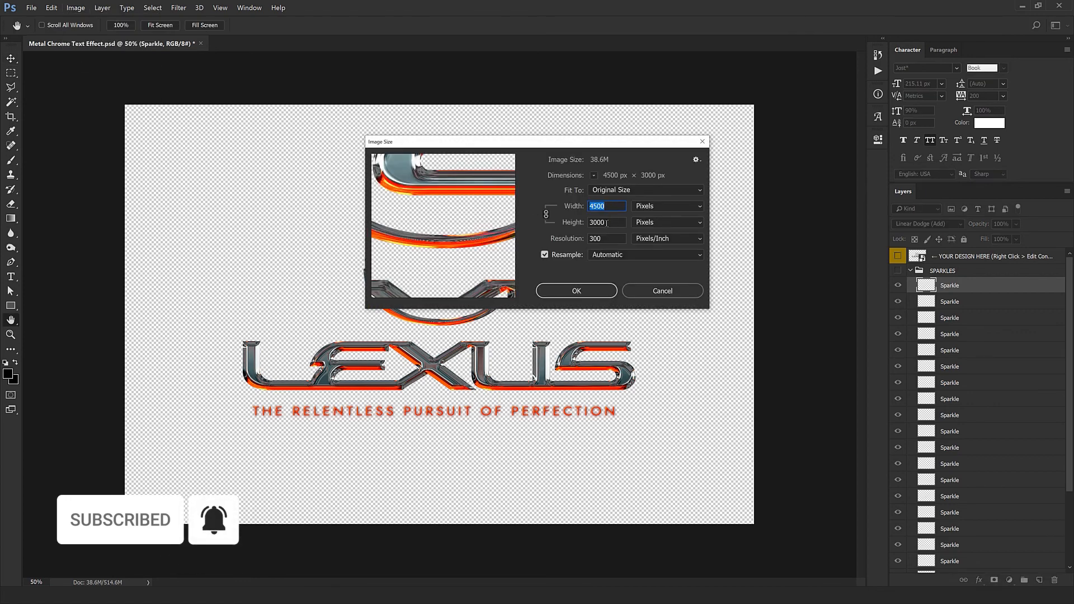
{"action": "left_click_drag", "start_coordinate": [497, 226], "coordinate": [450, 273]}
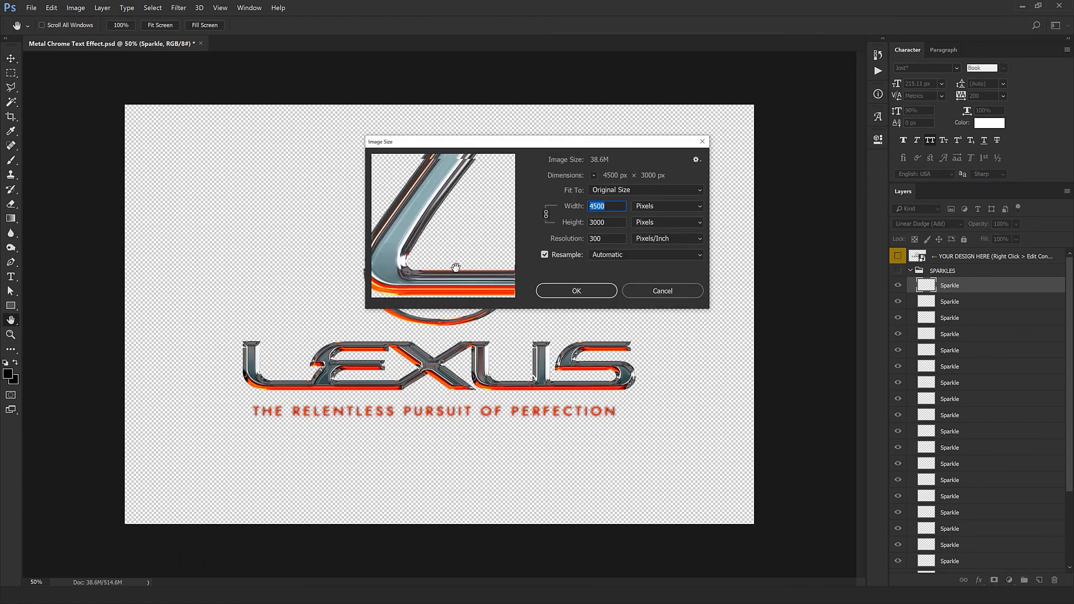
{"action": "left_click", "coordinate": [658, 292]}
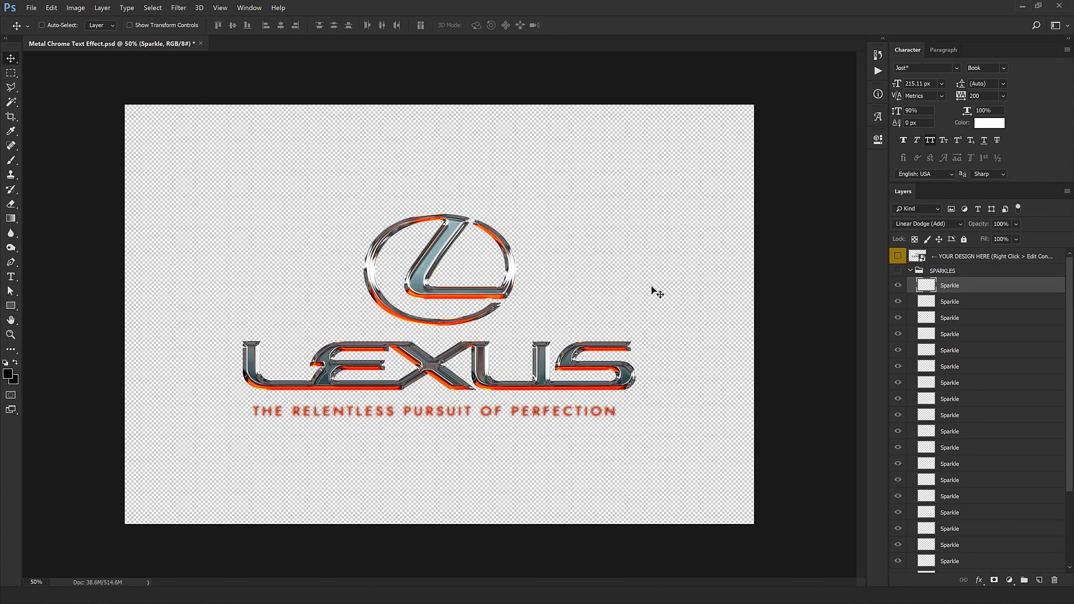